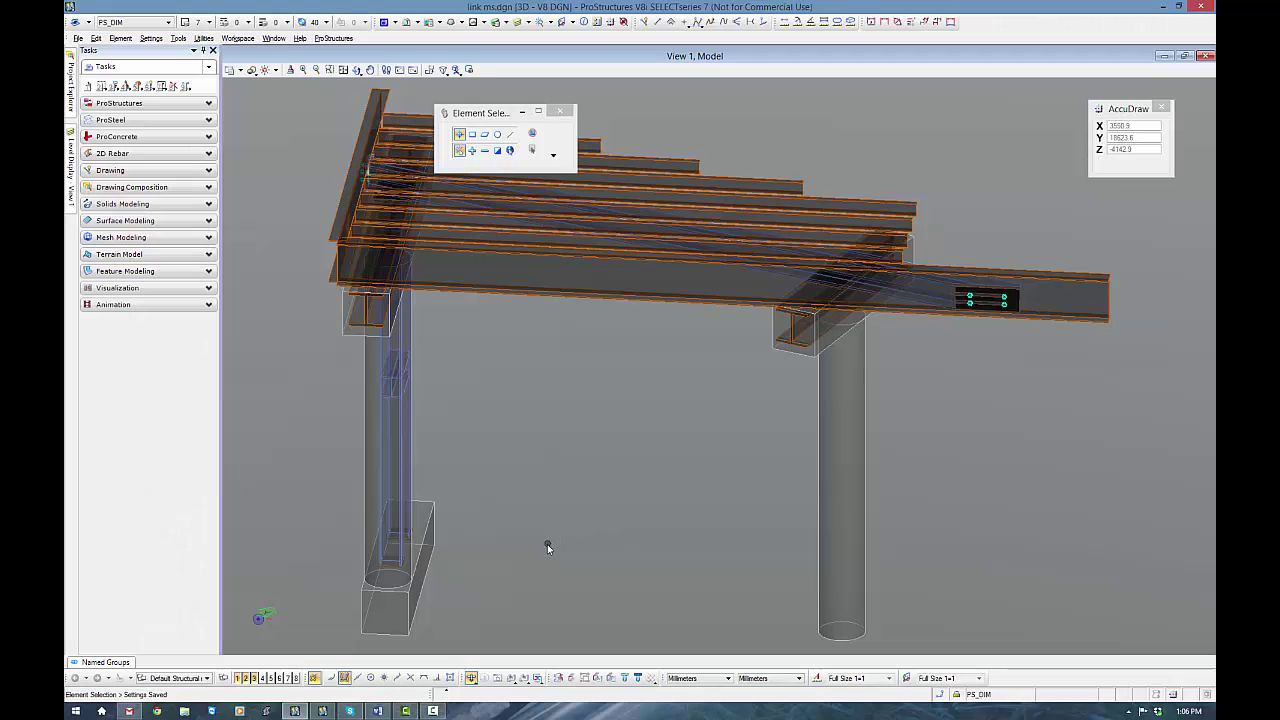
Step: Zoom and orbit onto the two column base plates atop the concrete footing
{"action": "scroll", "coordinate": [560, 540], "scroll_direction": "down", "scroll_amount": 2}
{"action": "mouse_move", "coordinate": [520, 566]}
{"action": "middle_mouse_down", "text": "shift"}
{"action": "mouse_move", "coordinate": [766, 571]}
{"action": "mouse_move", "coordinate": [613, 620]}
{"action": "mouse_move", "coordinate": [714, 460]}
{"action": "mouse_move", "coordinate": [623, 534]}
{"action": "mouse_move", "coordinate": [659, 511]}
{"action": "middle_mouse_up", "text": "shift"}
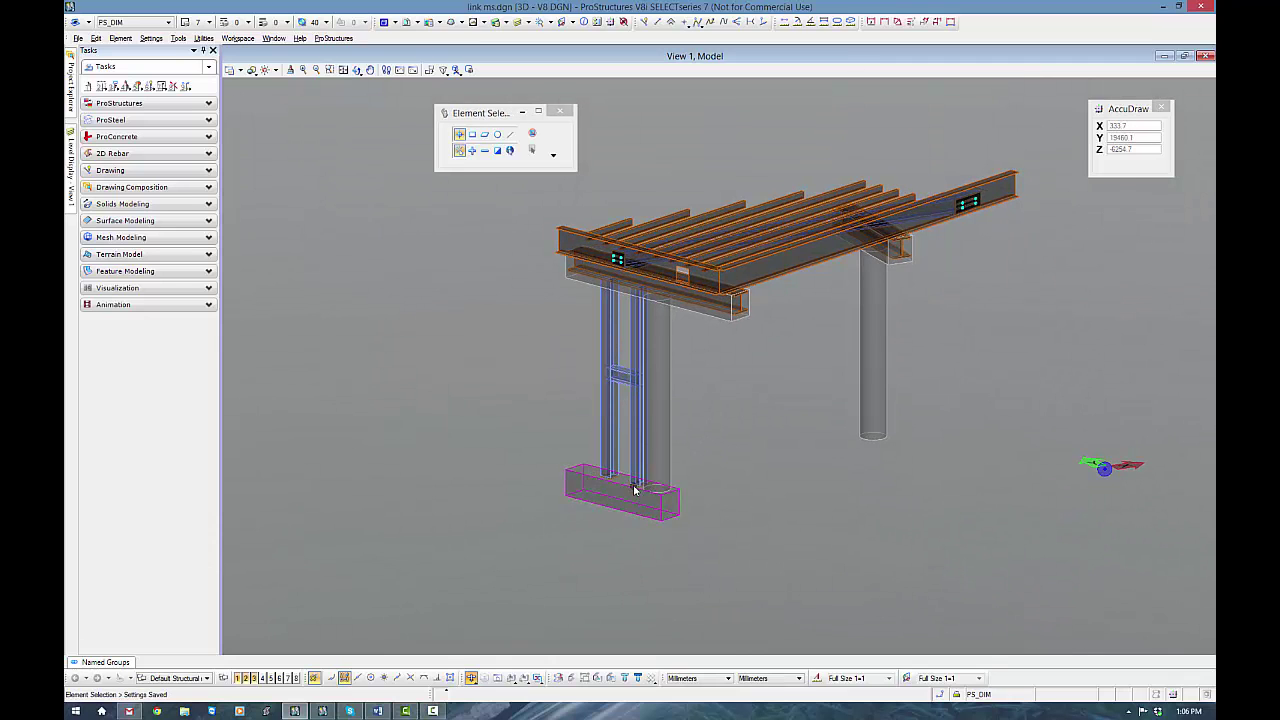
{"action": "scroll", "coordinate": [634, 486], "scroll_direction": "up", "scroll_amount": 3}
{"action": "scroll", "coordinate": [606, 481], "scroll_direction": "up", "scroll_amount": 2}
{"action": "mouse_move", "coordinate": [671, 549]}
{"action": "middle_mouse_down", "text": "shift"}
{"action": "mouse_move", "coordinate": [623, 549]}
{"action": "mouse_move", "coordinate": [610, 416]}
{"action": "middle_mouse_up", "text": "shift"}
{"action": "scroll", "coordinate": [610, 416], "scroll_direction": "up", "scroll_amount": 2}
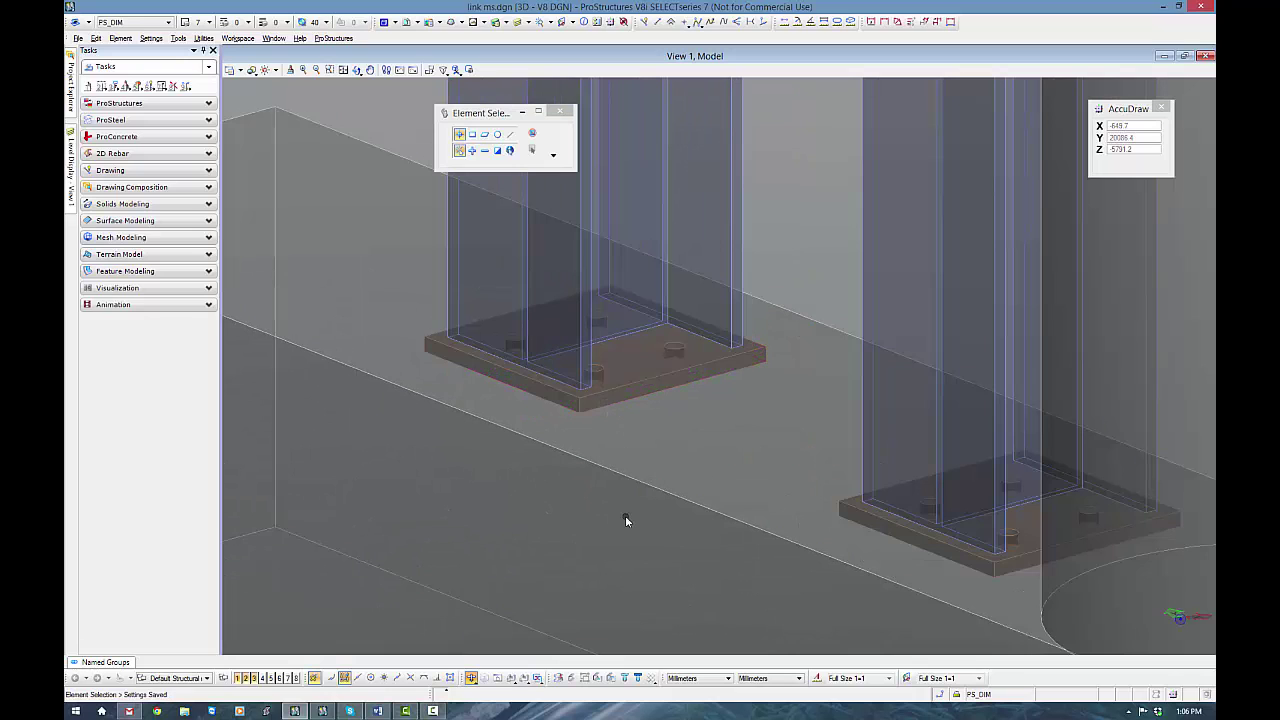
{"action": "scroll", "coordinate": [625, 515], "scroll_direction": "down", "scroll_amount": 2}
{"action": "scroll", "coordinate": [625, 515], "scroll_direction": "down", "scroll_amount": 3}
{"action": "mouse_move", "coordinate": [610, 491]}
{"action": "middle_mouse_down", "text": "shift"}
{"action": "mouse_move", "coordinate": [609, 480]}
{"action": "mouse_move", "coordinate": [687, 543]}
{"action": "middle_mouse_up", "text": "shift"}
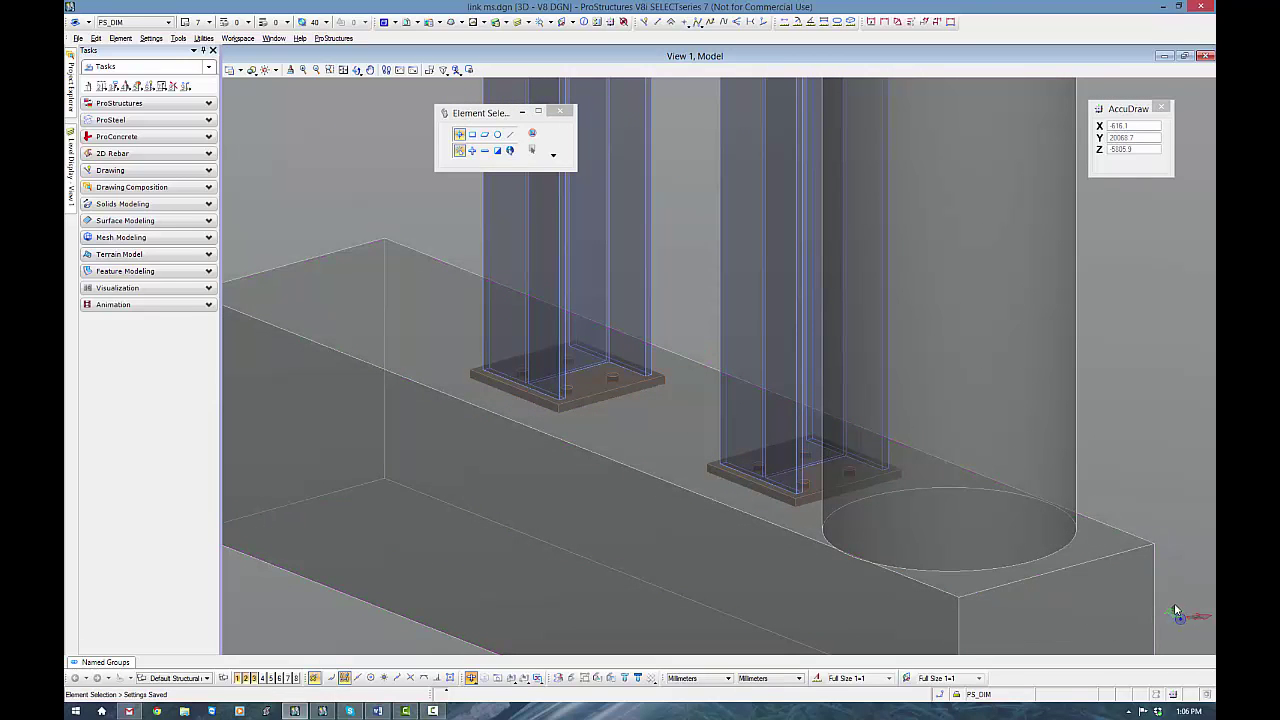
{"action": "left_click_drag", "start_coordinate": [1165, 592], "coordinate": [1212, 640]}
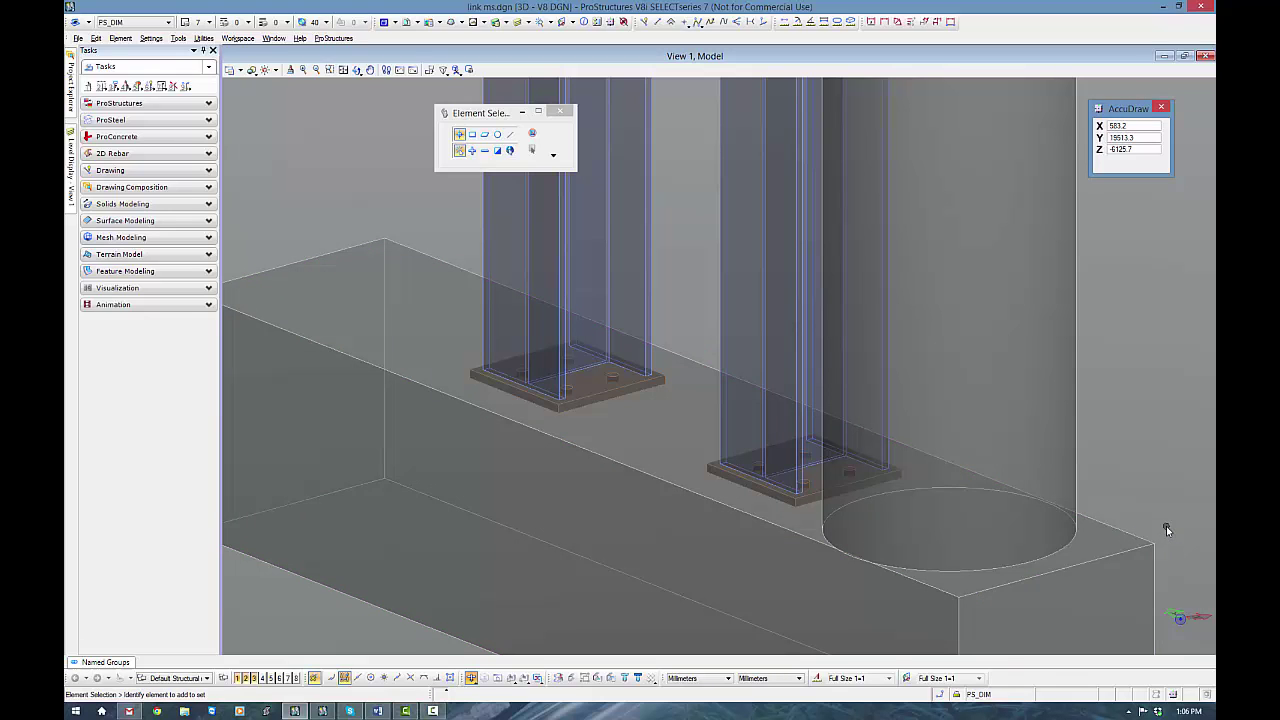
{"action": "scroll", "coordinate": [594, 404], "scroll_direction": "up", "scroll_amount": 2}
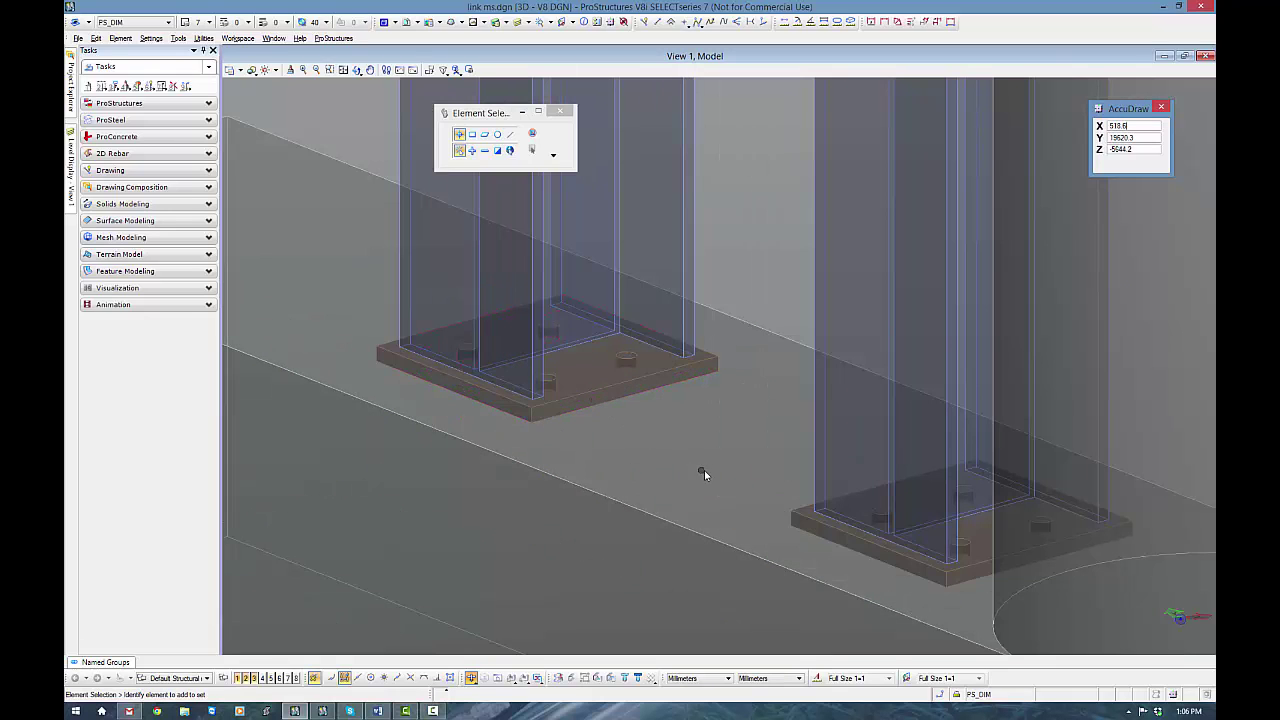
Step: Place an Object ACS Centered on the left base plate with Align view turned off
{"action": "left_click", "coordinate": [160, 106]}
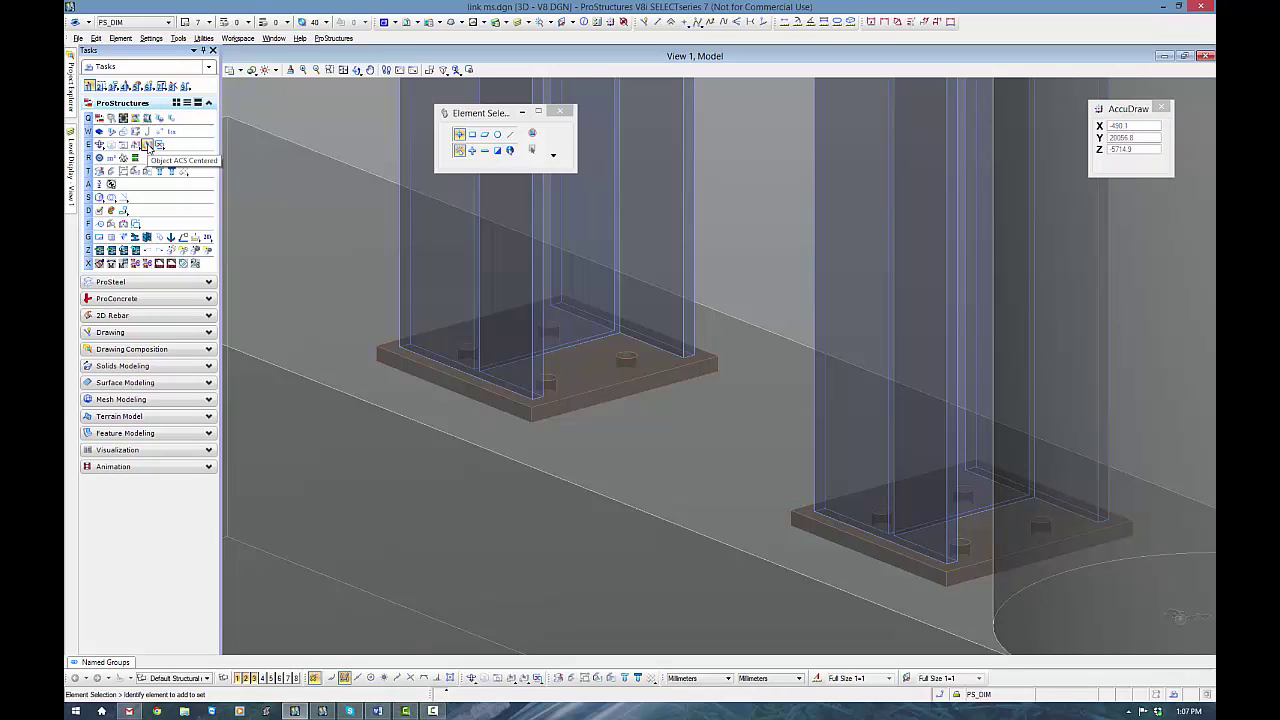
{"action": "left_click", "coordinate": [148, 146]}
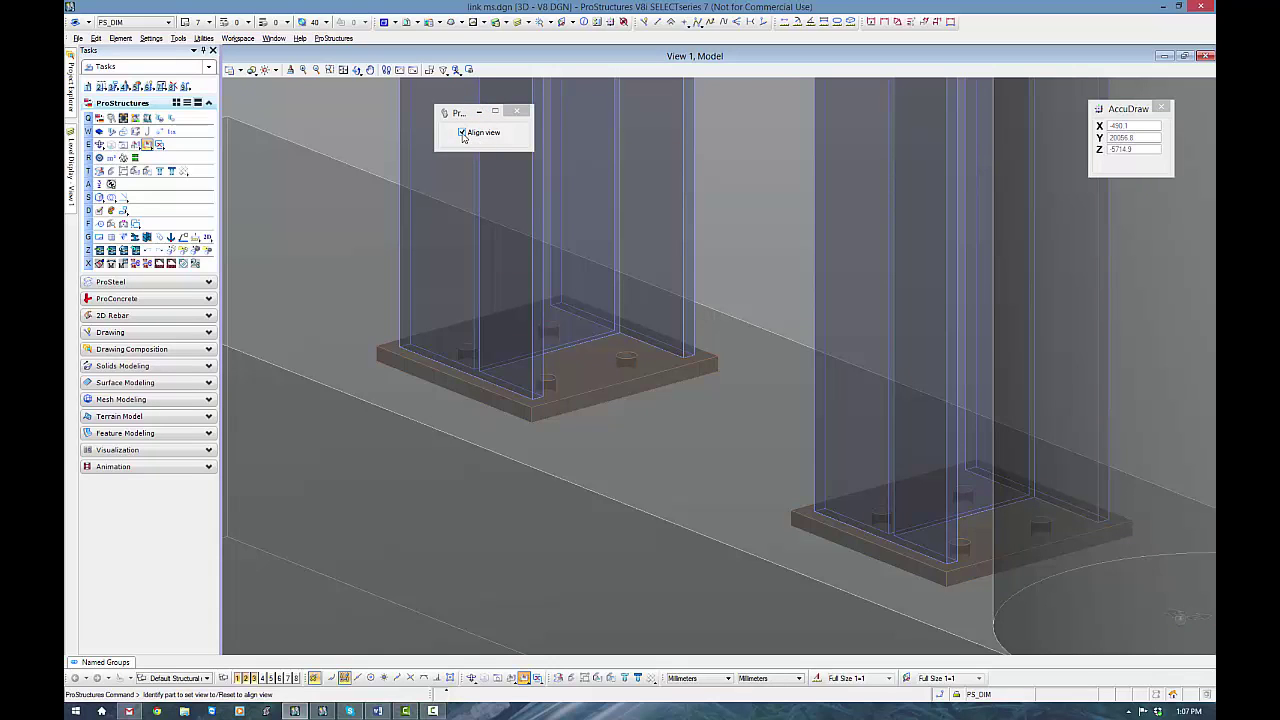
{"action": "left_click", "coordinate": [462, 136]}
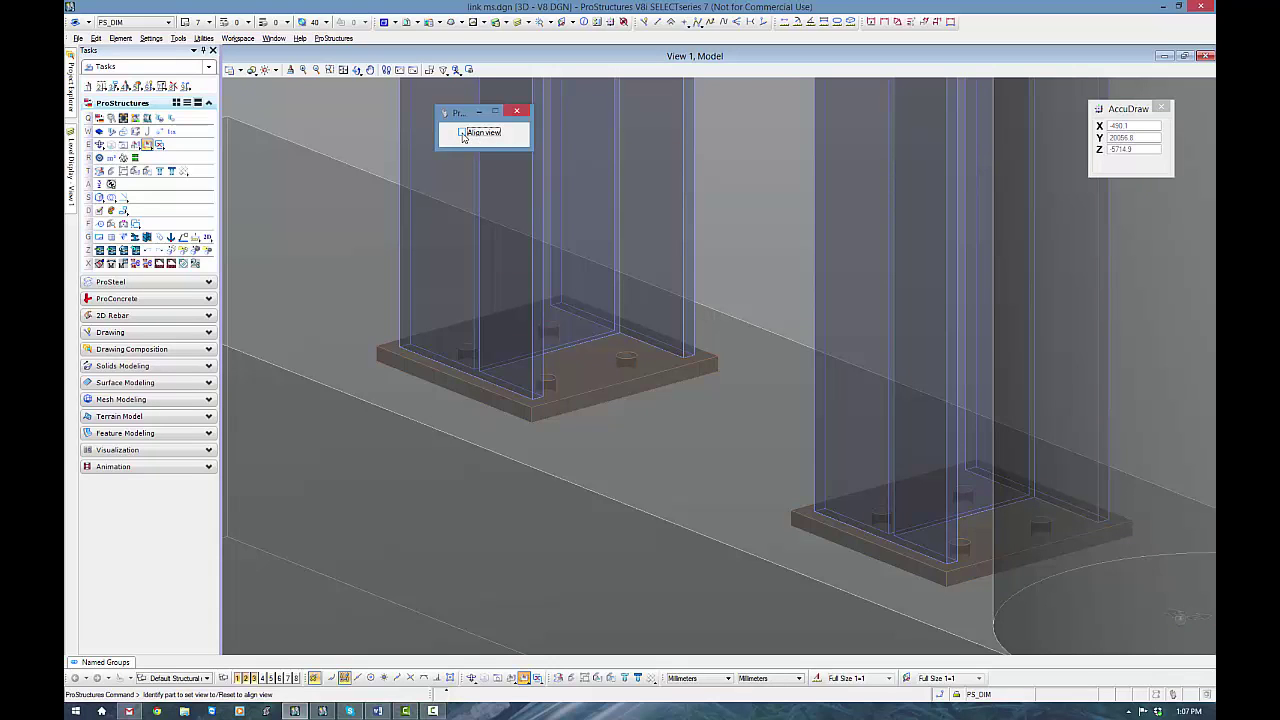
{"action": "left_click", "coordinate": [620, 373]}
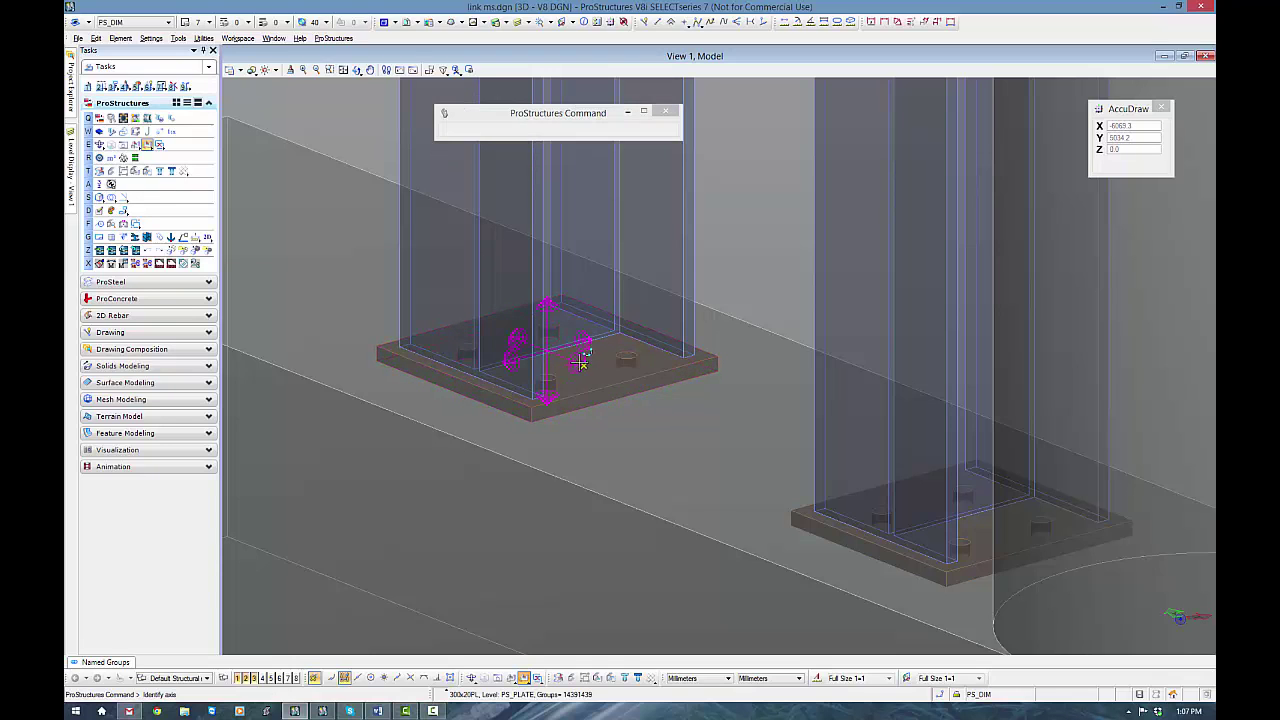
{"action": "left_click", "coordinate": [579, 361]}
{"action": "left_click", "coordinate": [548, 298]}
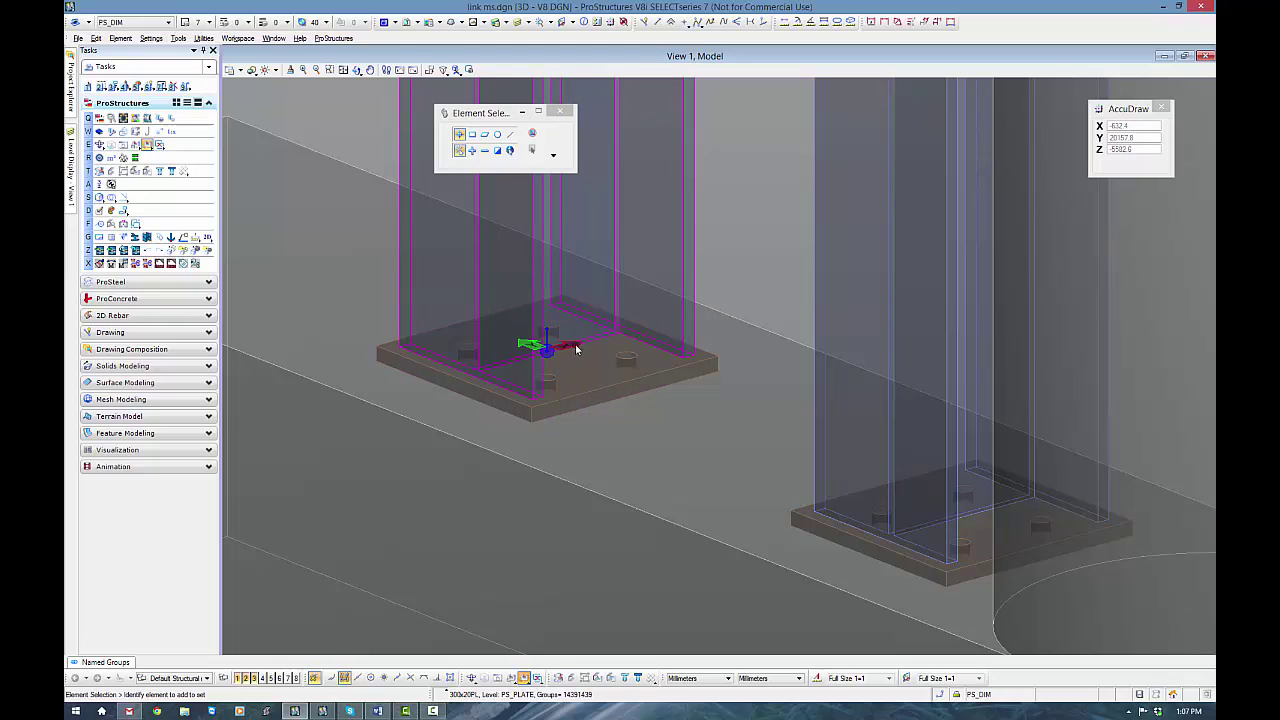
Step: Start a Rounded-vertex SmartLine (20 mm radius) with its first point center-snapped on the base plate
{"action": "left_click", "coordinate": [645, 22]}
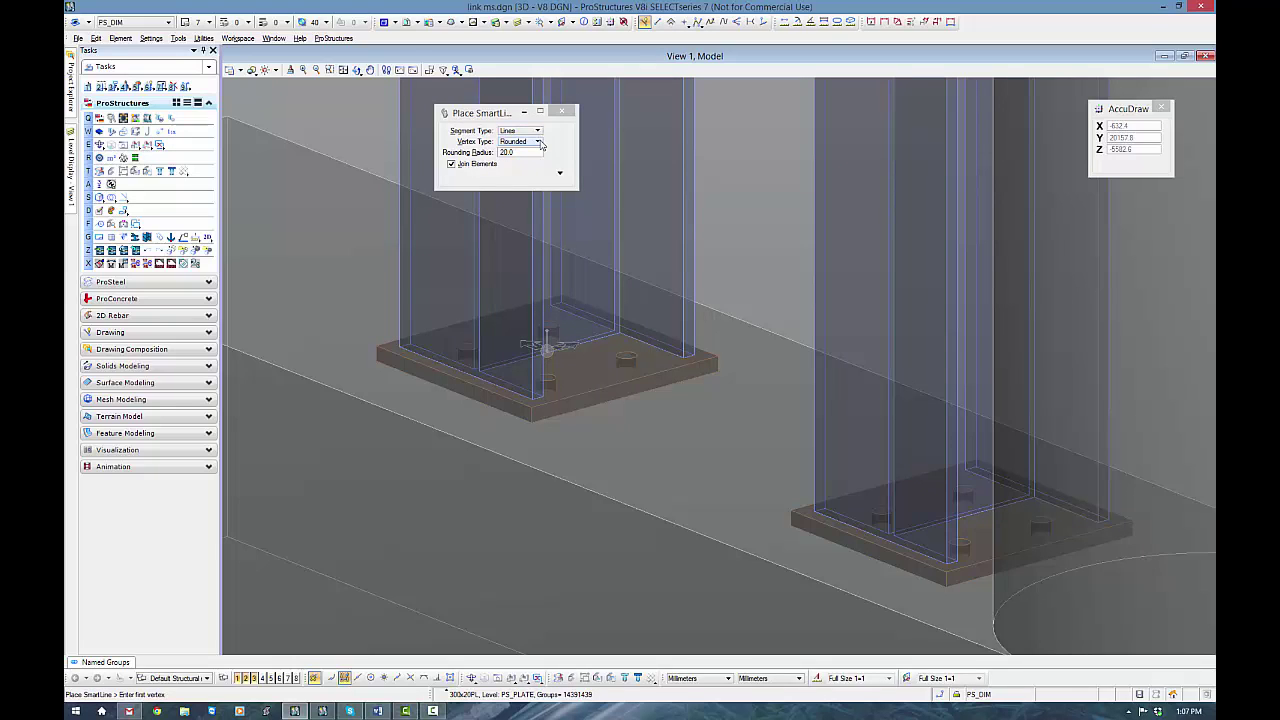
{"action": "left_click", "coordinate": [539, 141]}
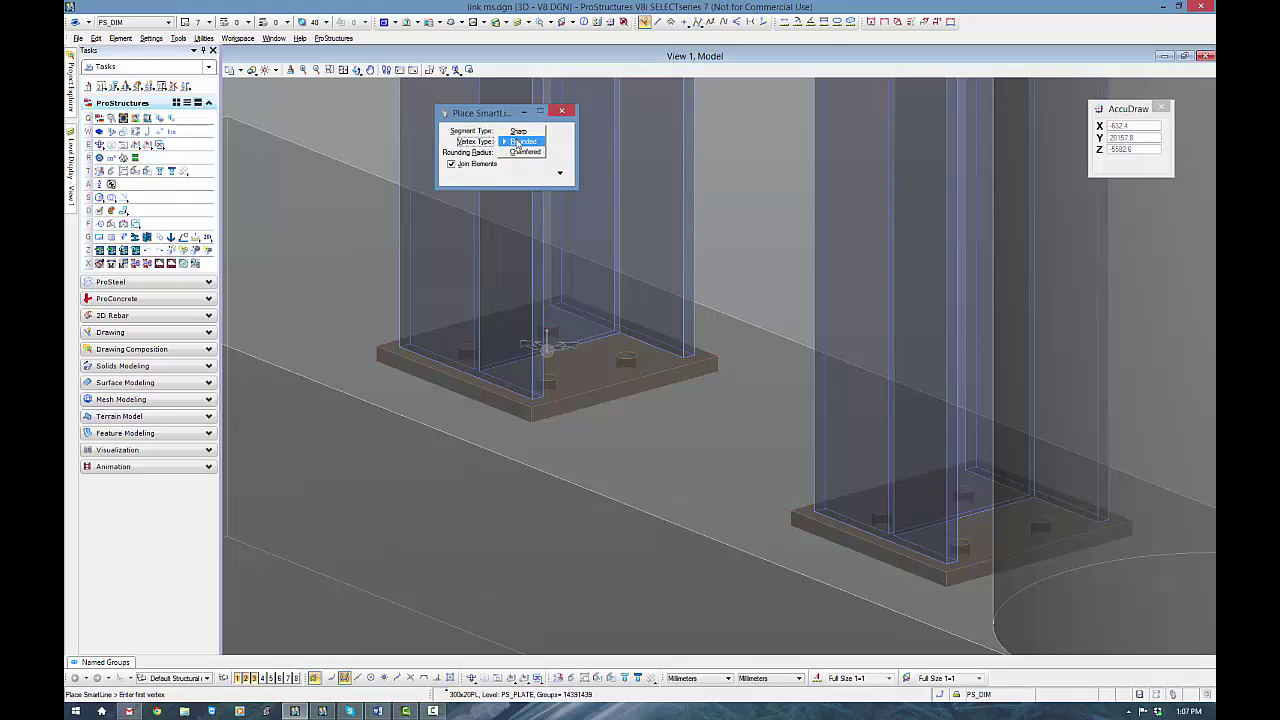
{"action": "left_click", "coordinate": [516, 143]}
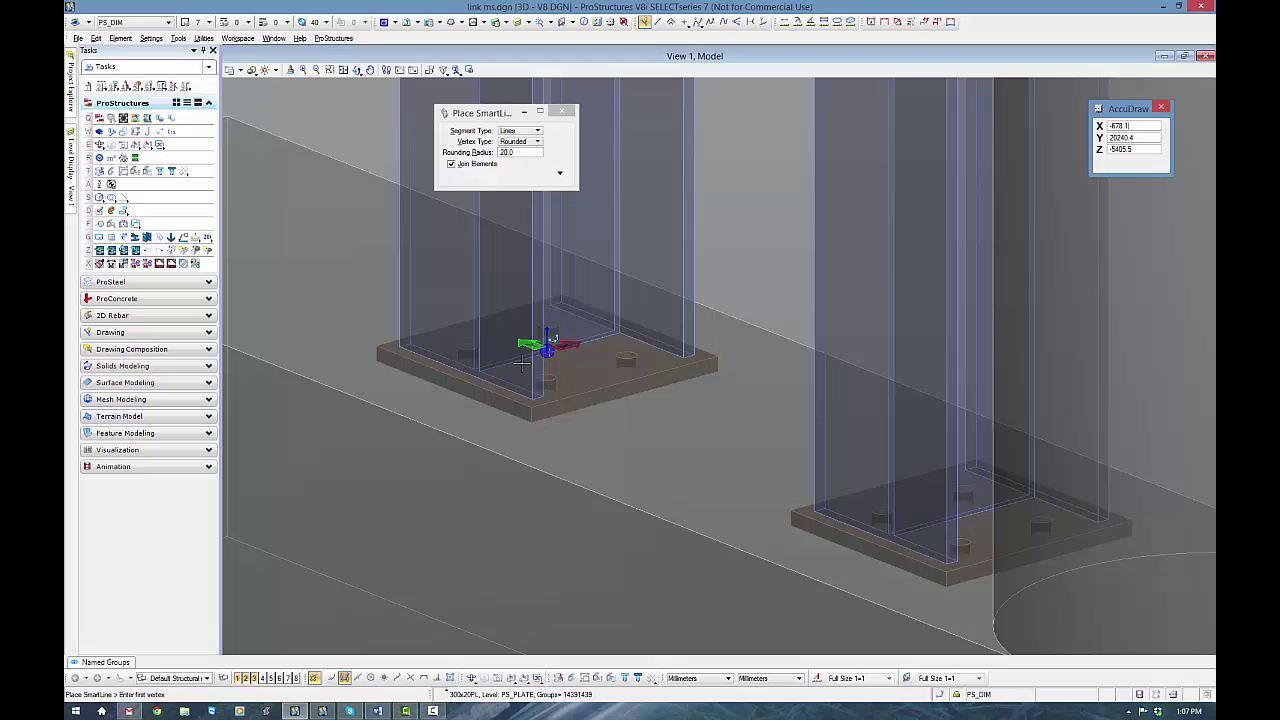
{"action": "left_click", "coordinate": [370, 679]}
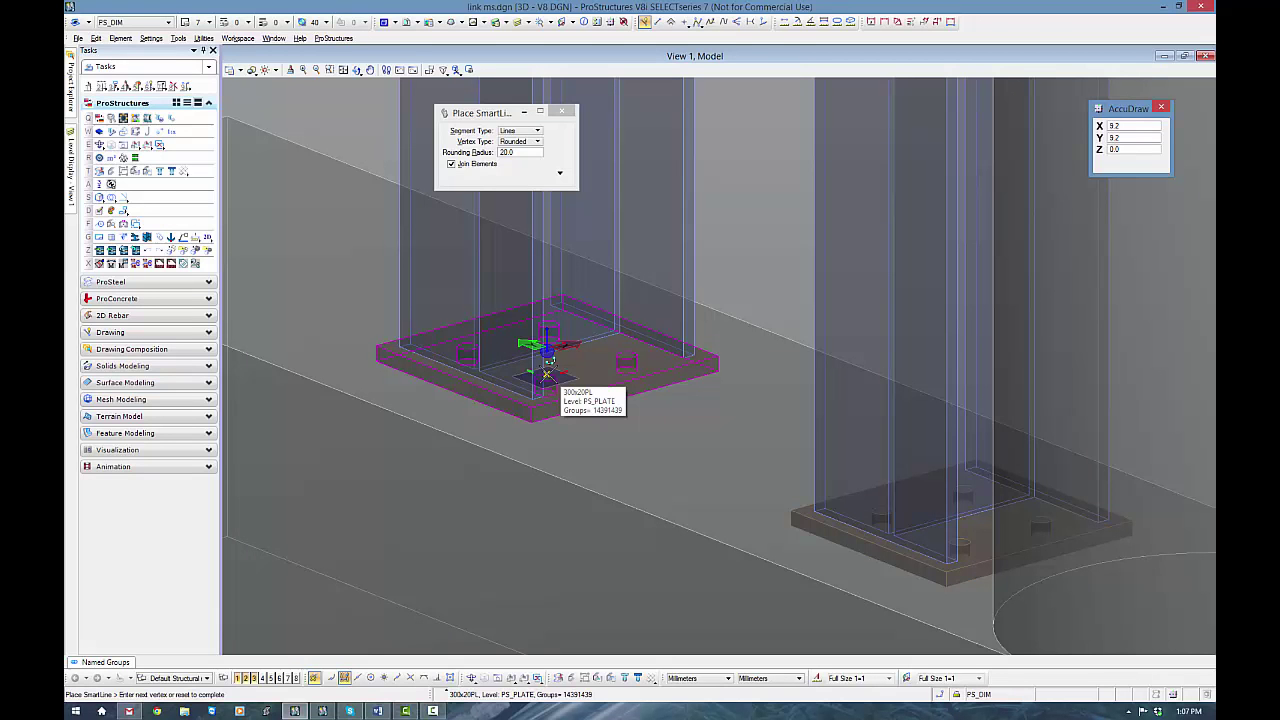
Step: Rotate the AccuDraw plane vertical and draw the first leg 450 mm straight down
{"action": "key", "text": "e"}
{"action": "key", "text": "e"}
{"action": "key", "text": "e"}
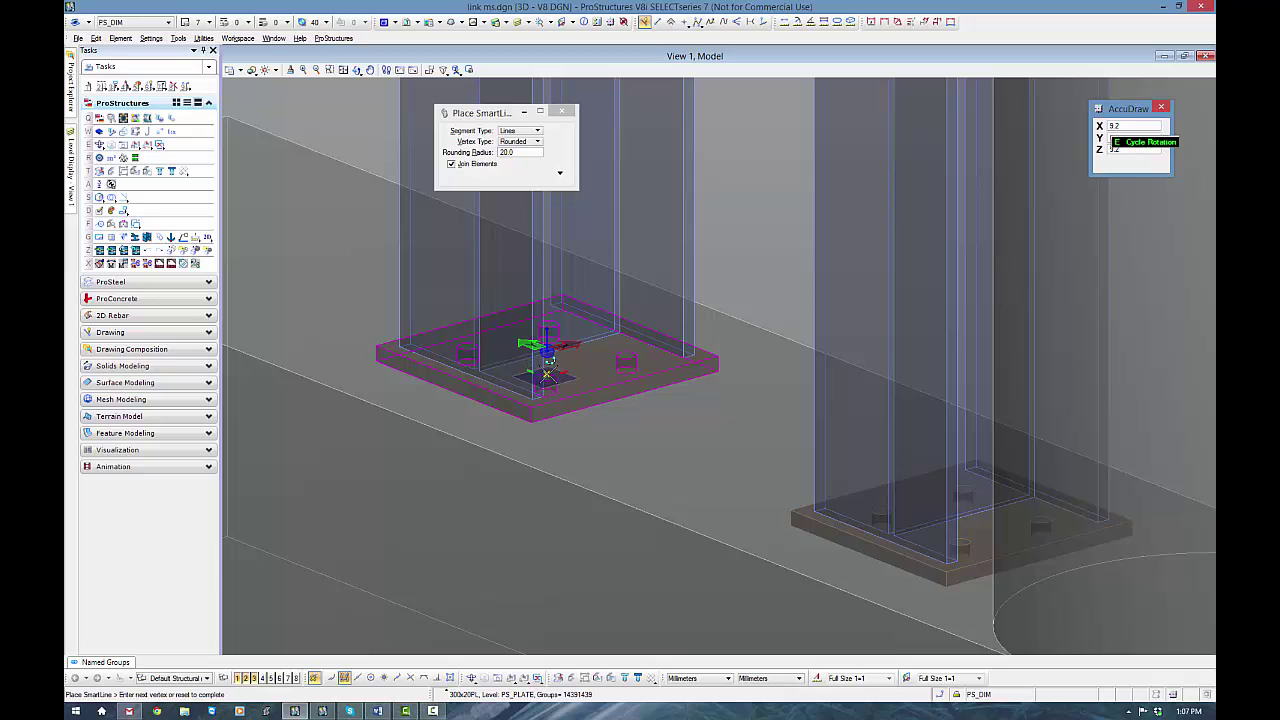
{"action": "key", "text": "e"}
{"action": "key", "text": "e"}
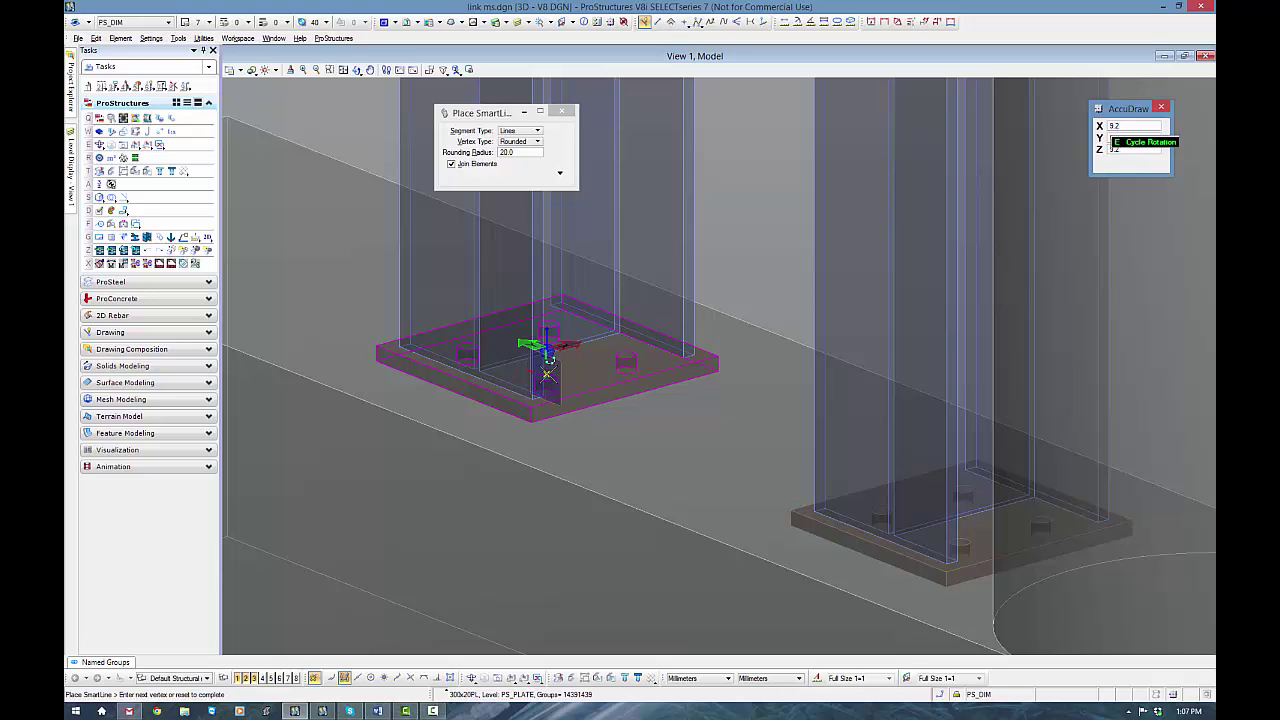
{"action": "key", "text": "e"}
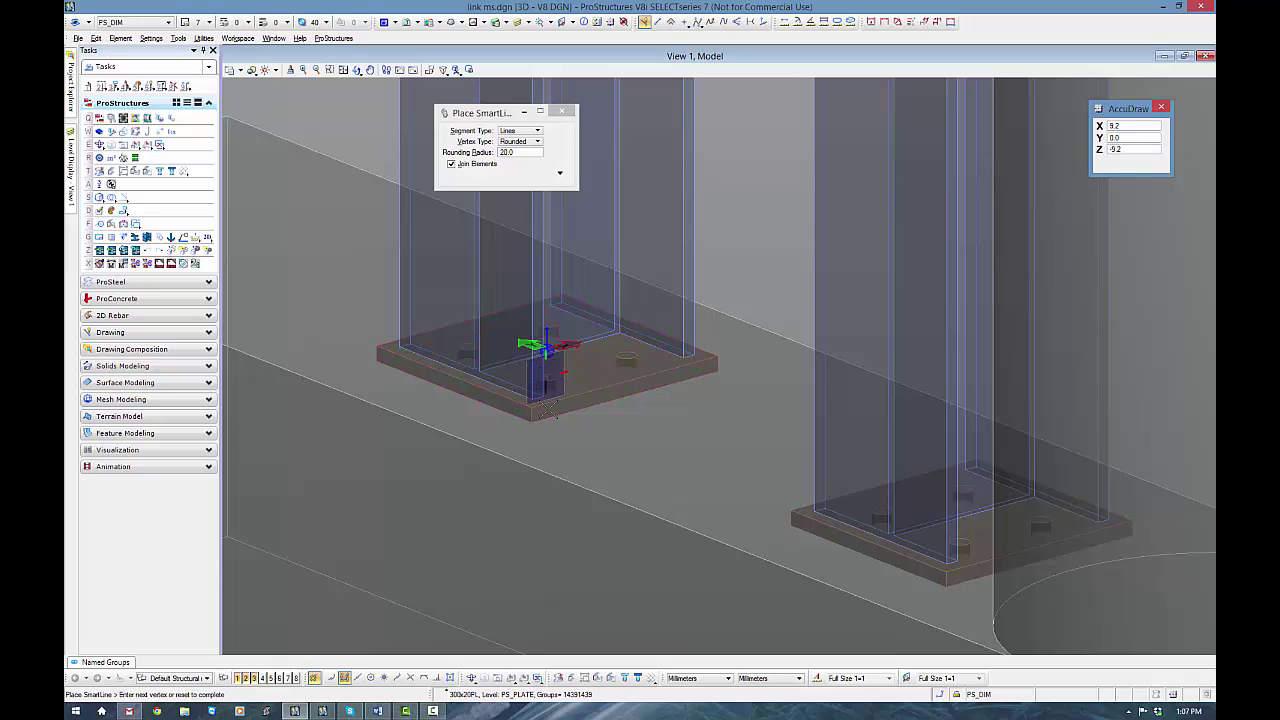
{"action": "key", "text": "Return"}
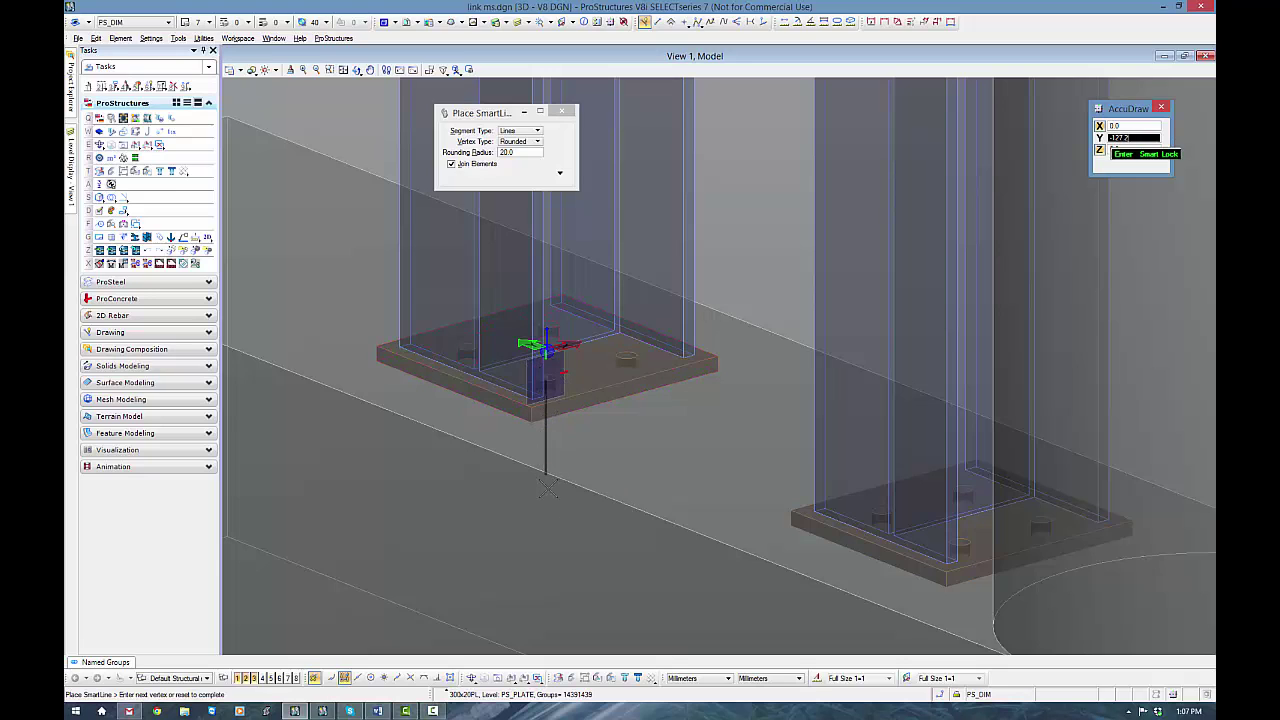
{"action": "scroll", "coordinate": [548, 530], "scroll_direction": "down", "scroll_amount": 2}
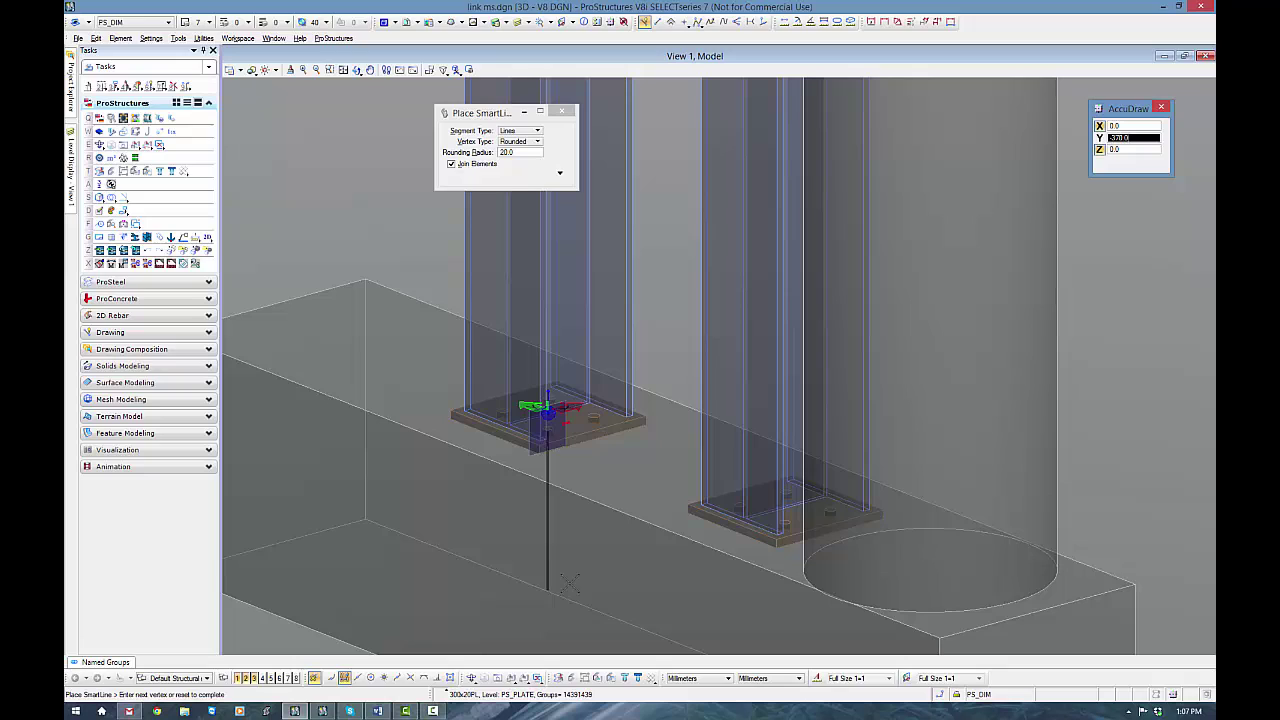
{"action": "type", "text": "450"}
{"action": "left_click", "coordinate": [568, 583]}
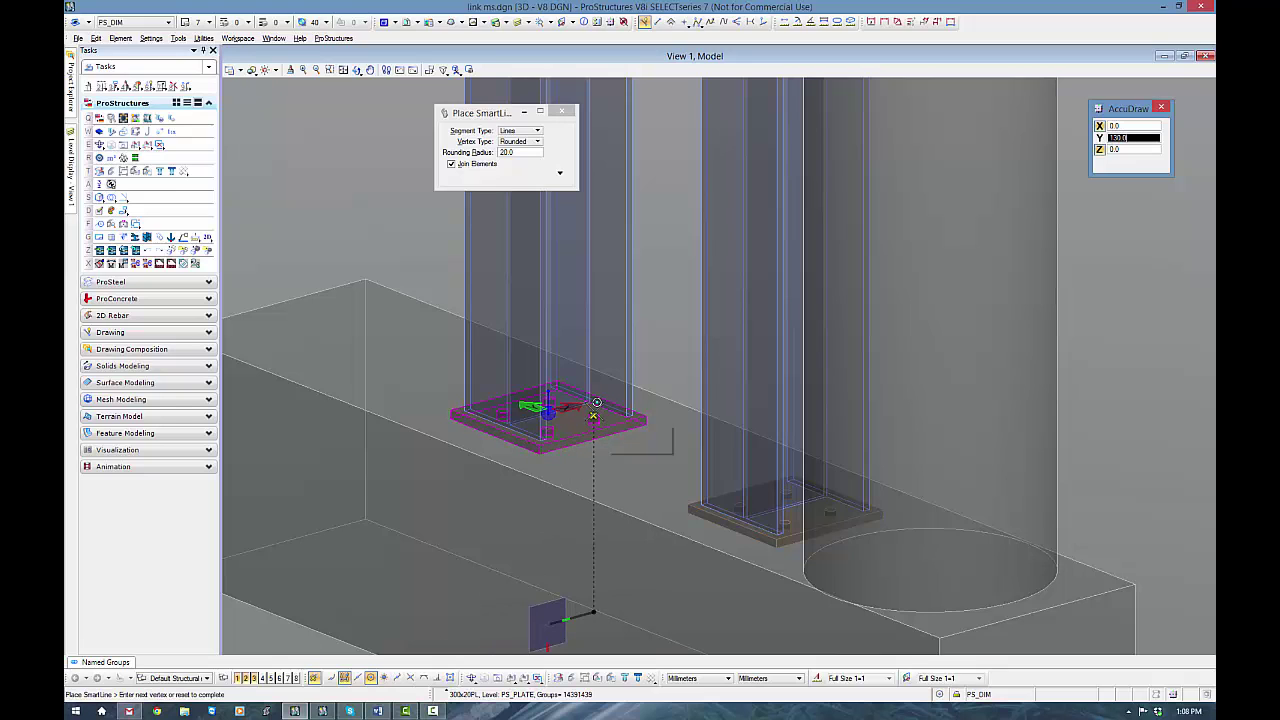
Step: Place the U's corner and its top point at the plate hole, then finish the line
{"action": "left_click", "coordinate": [596, 402]}
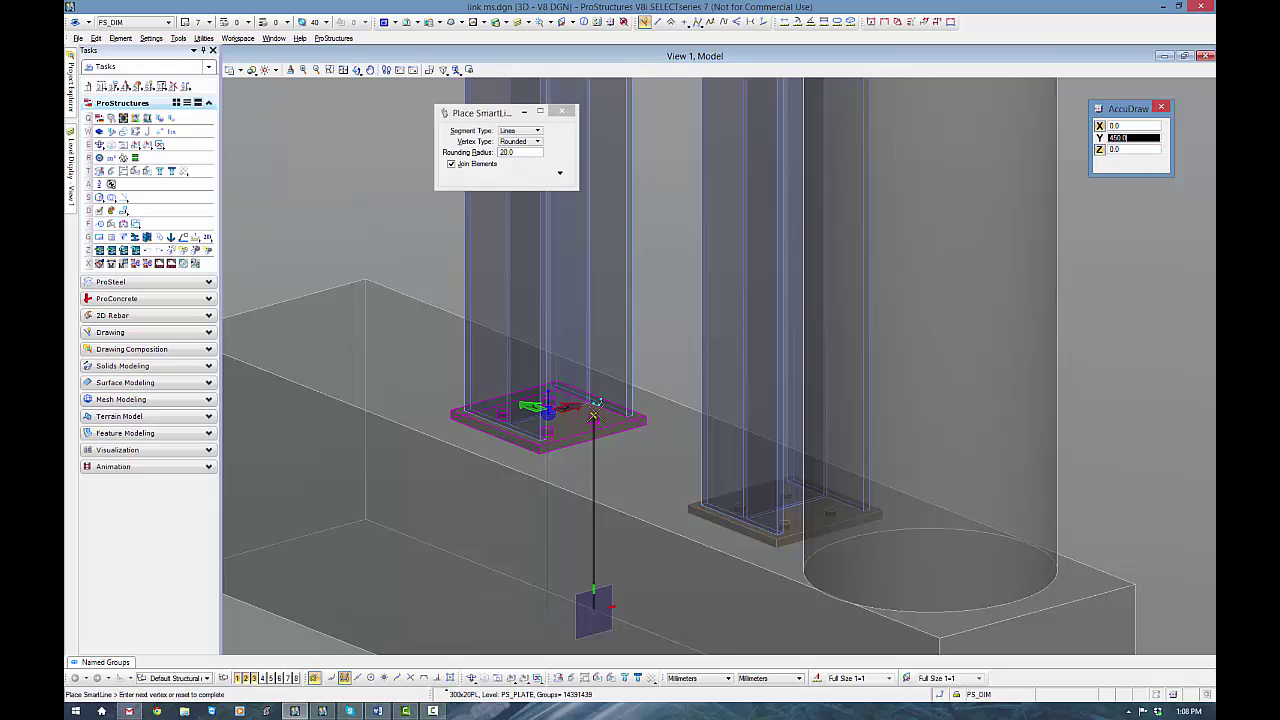
{"action": "scroll", "coordinate": [592, 415], "scroll_direction": "up", "scroll_amount": 4}
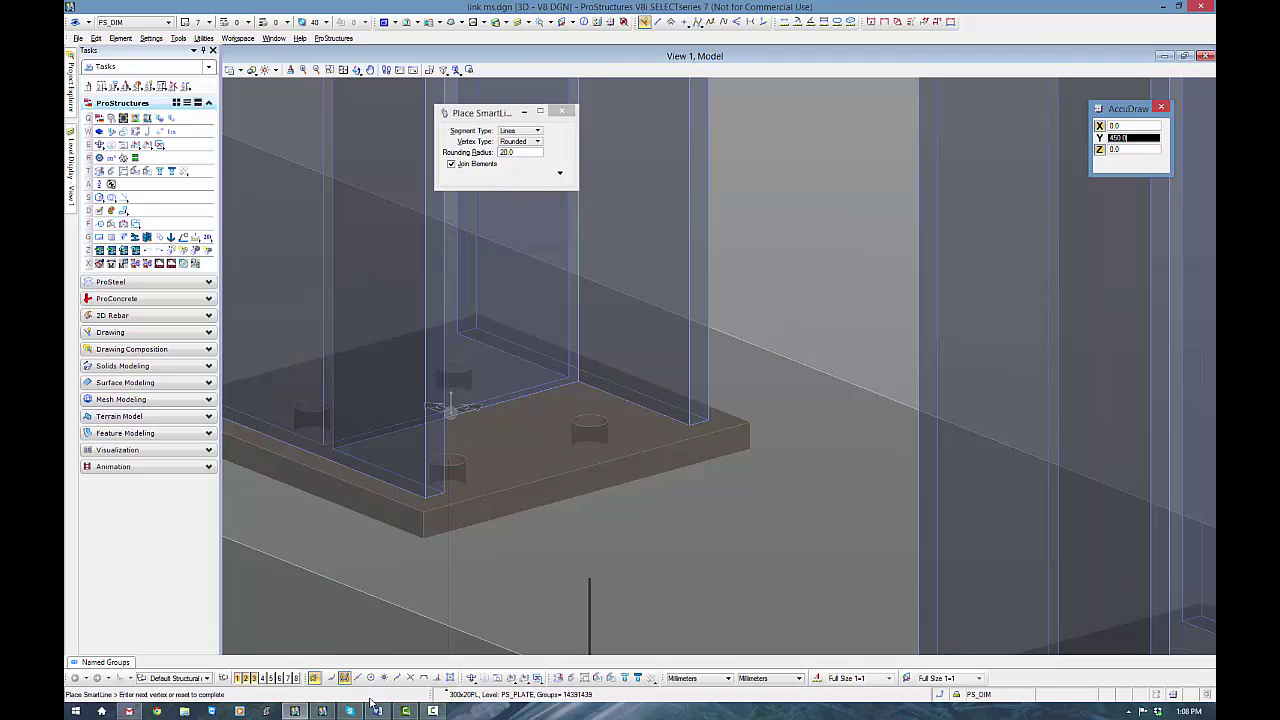
{"action": "left_click", "coordinate": [598, 414]}
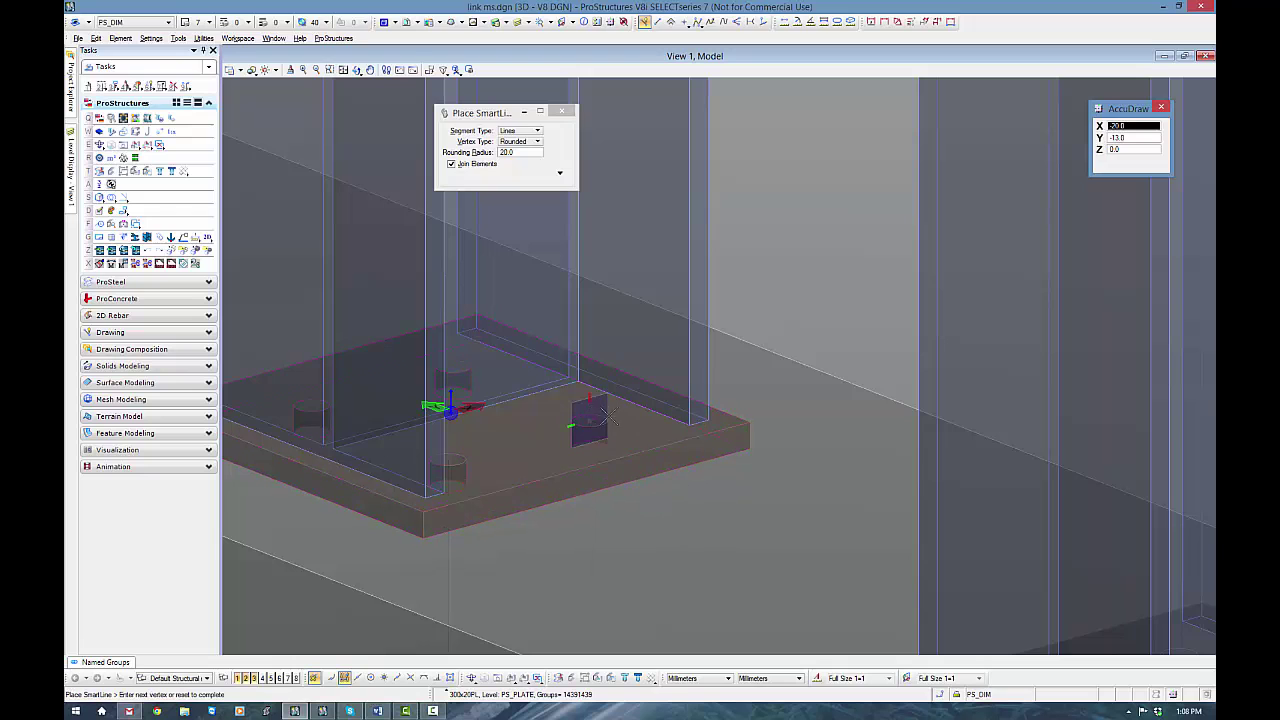
{"action": "right_click", "coordinate": [604, 414]}
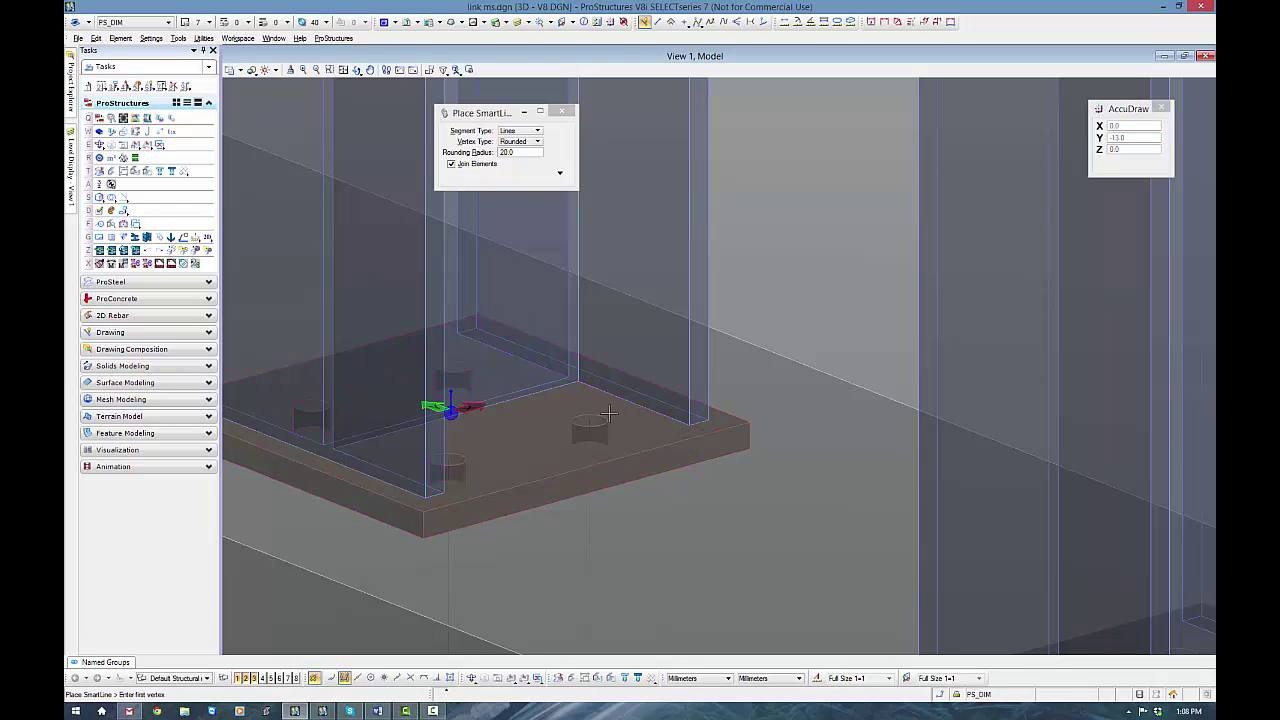
{"action": "scroll", "coordinate": [598, 395], "scroll_direction": "down", "scroll_amount": 3}
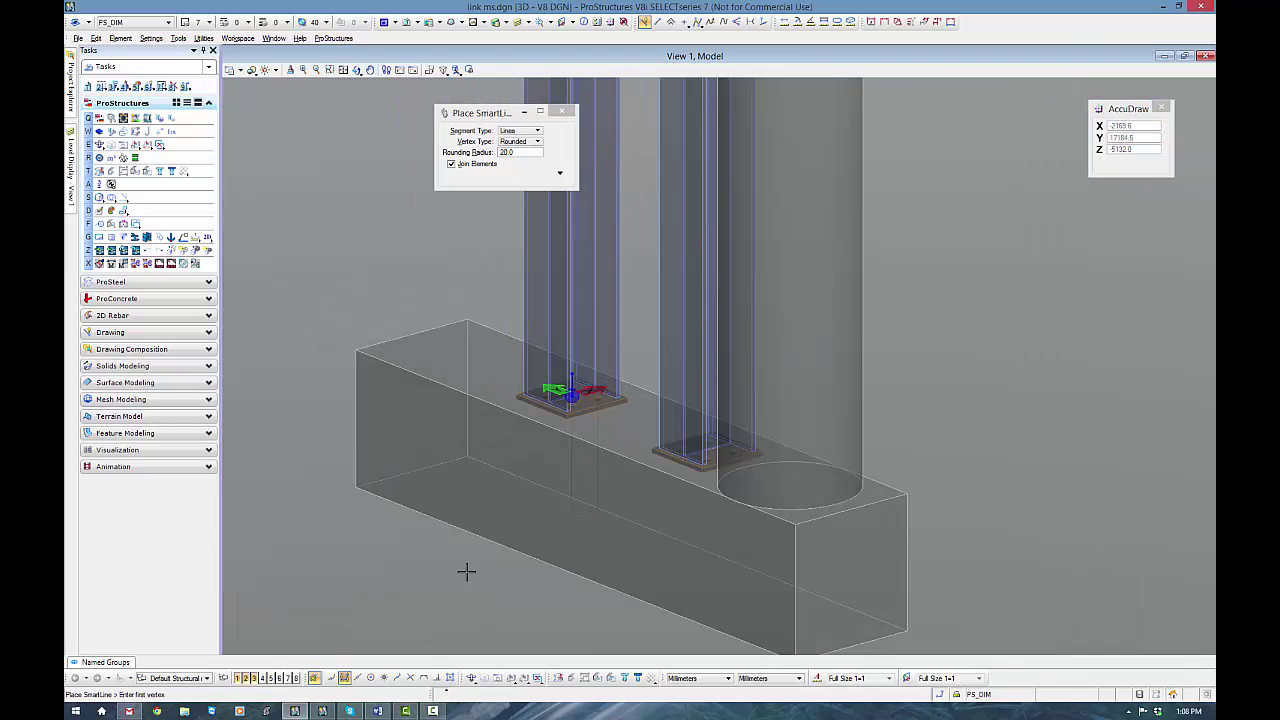
Step: Exit line drawing and select the base plate and the path's vertical leg
{"action": "key", "text": "Escape"}
{"action": "scroll", "coordinate": [594, 449], "scroll_direction": "up", "scroll_amount": 2}
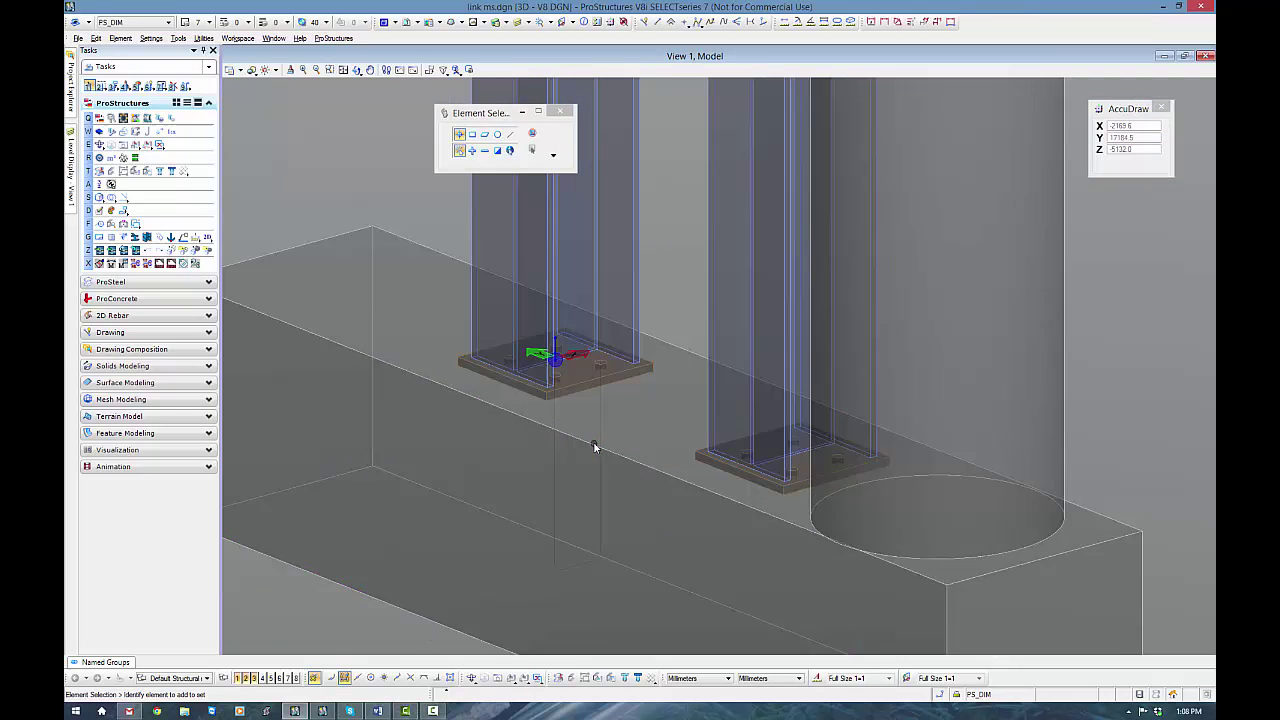
{"action": "scroll", "coordinate": [598, 453], "scroll_direction": "up", "scroll_amount": 2}
{"action": "scroll", "coordinate": [600, 497], "scroll_direction": "up", "scroll_amount": 1}
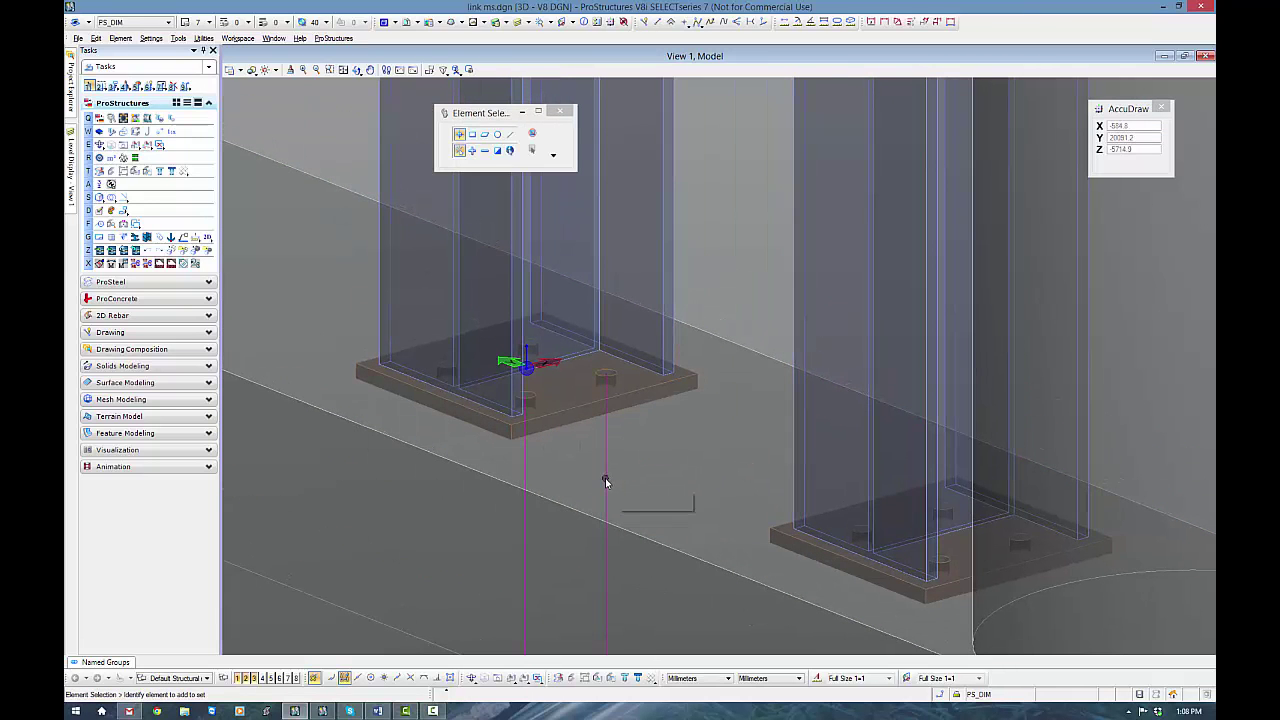
{"action": "left_click", "coordinate": [590, 406]}
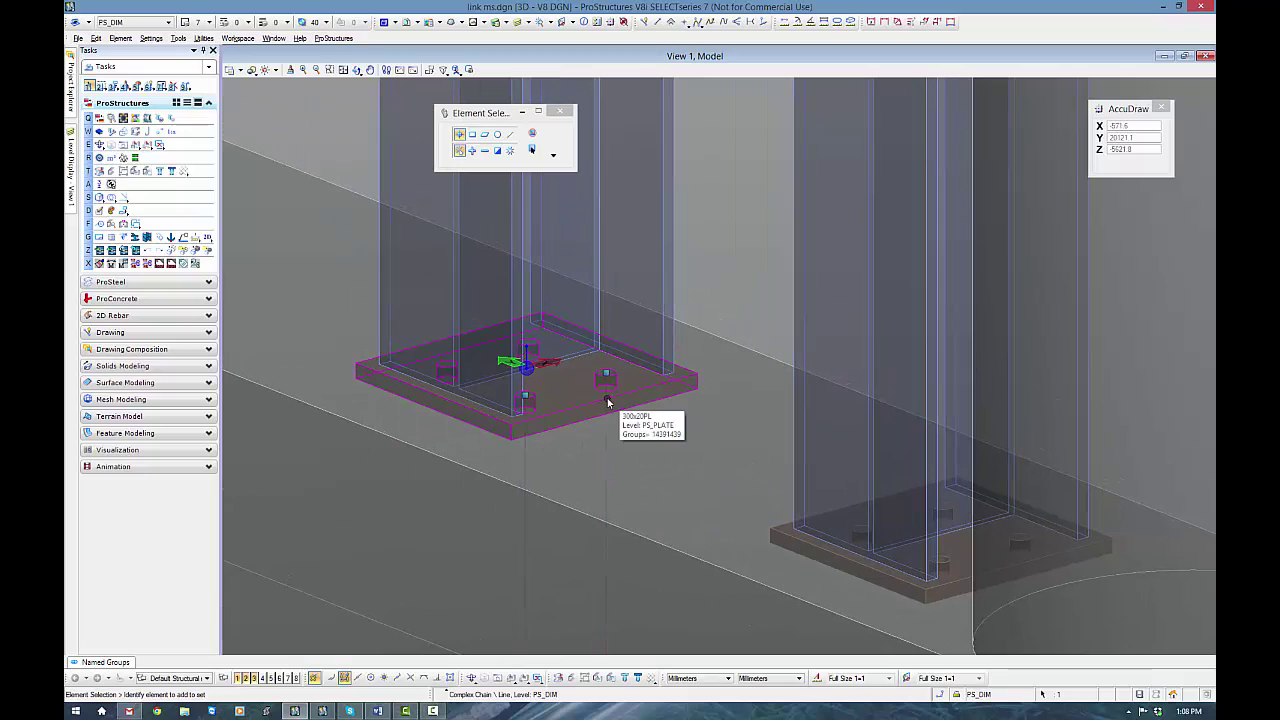
{"action": "left_click", "coordinate": [541, 365]}
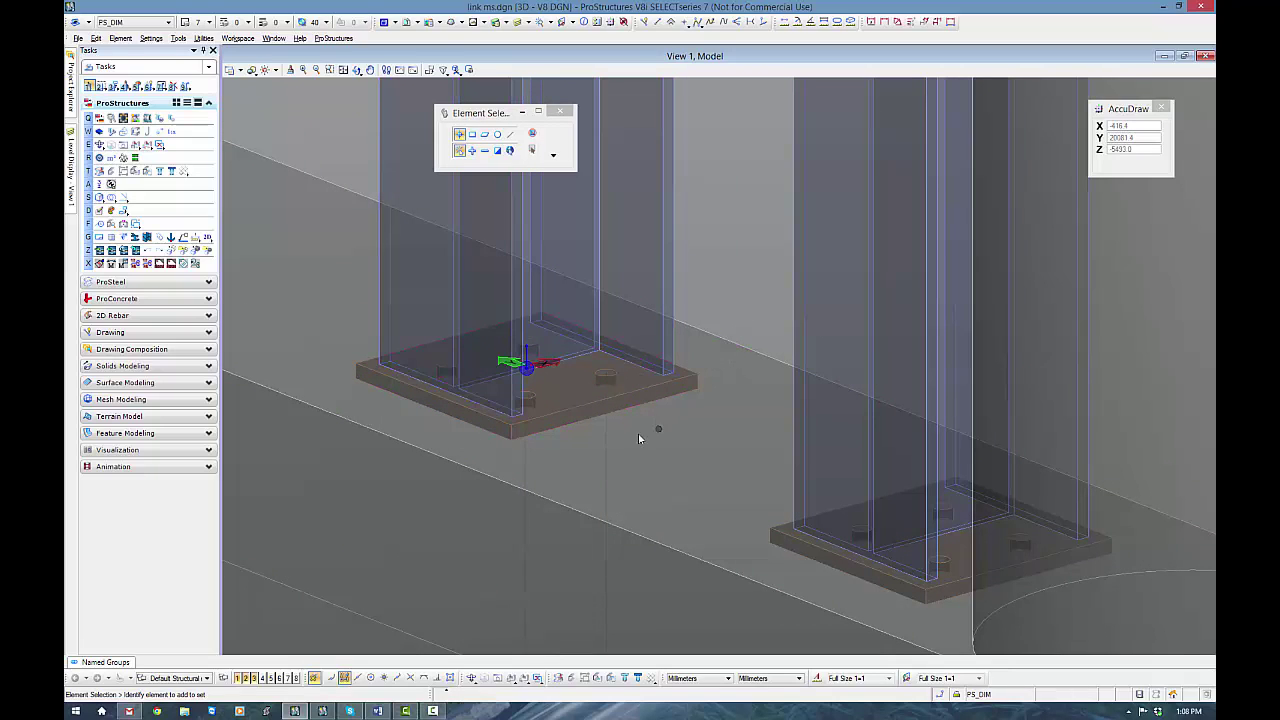
{"action": "left_click", "coordinate": [604, 441]}
Step: Move the selected path a short distance along the plate's Y axis
{"action": "right_click", "coordinate": [753, 237]}
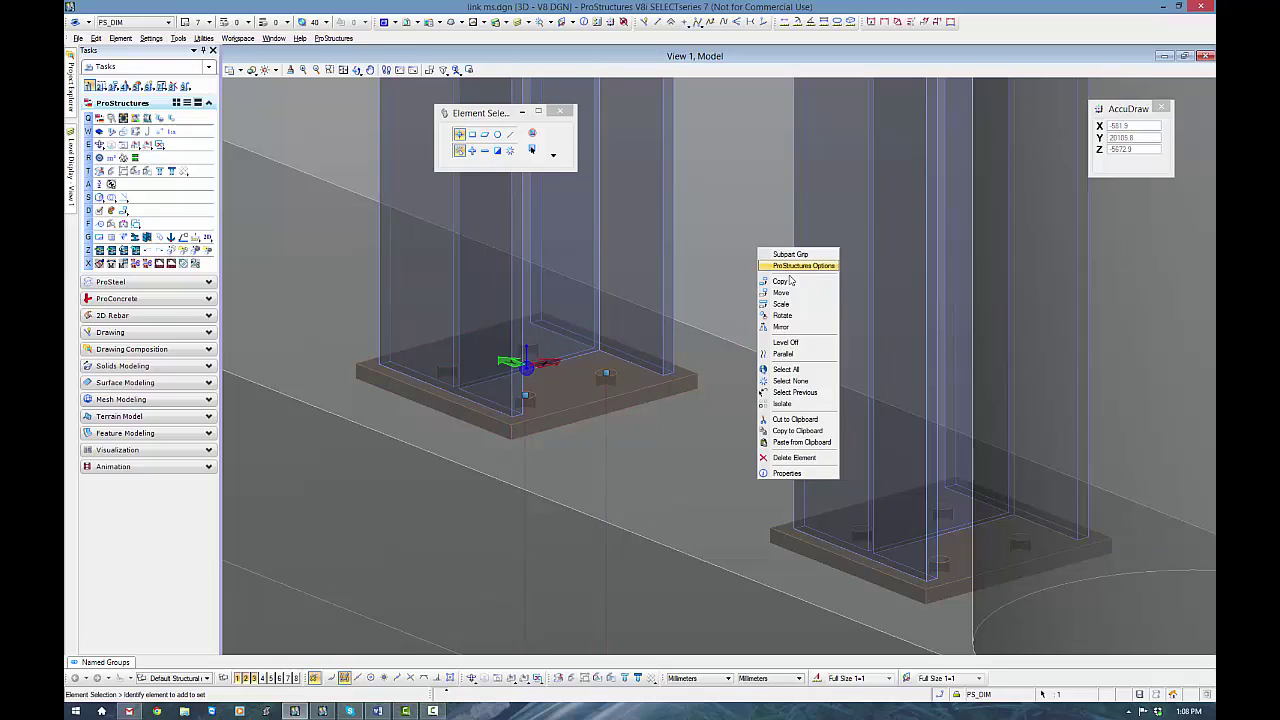
{"action": "left_click", "coordinate": [790, 294]}
{"action": "left_click", "coordinate": [728, 276]}
{"action": "type", "text": "40"}
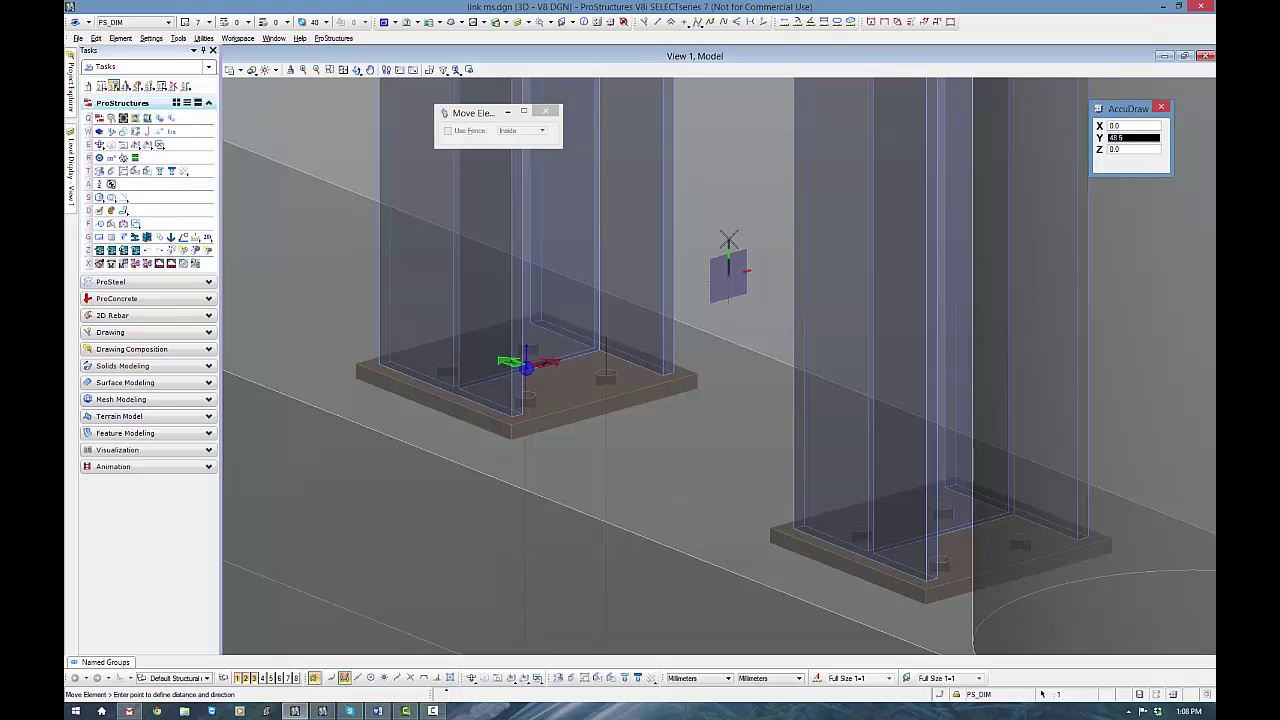
{"action": "left_click", "coordinate": [728, 225]}
{"action": "key", "text": "Escape"}
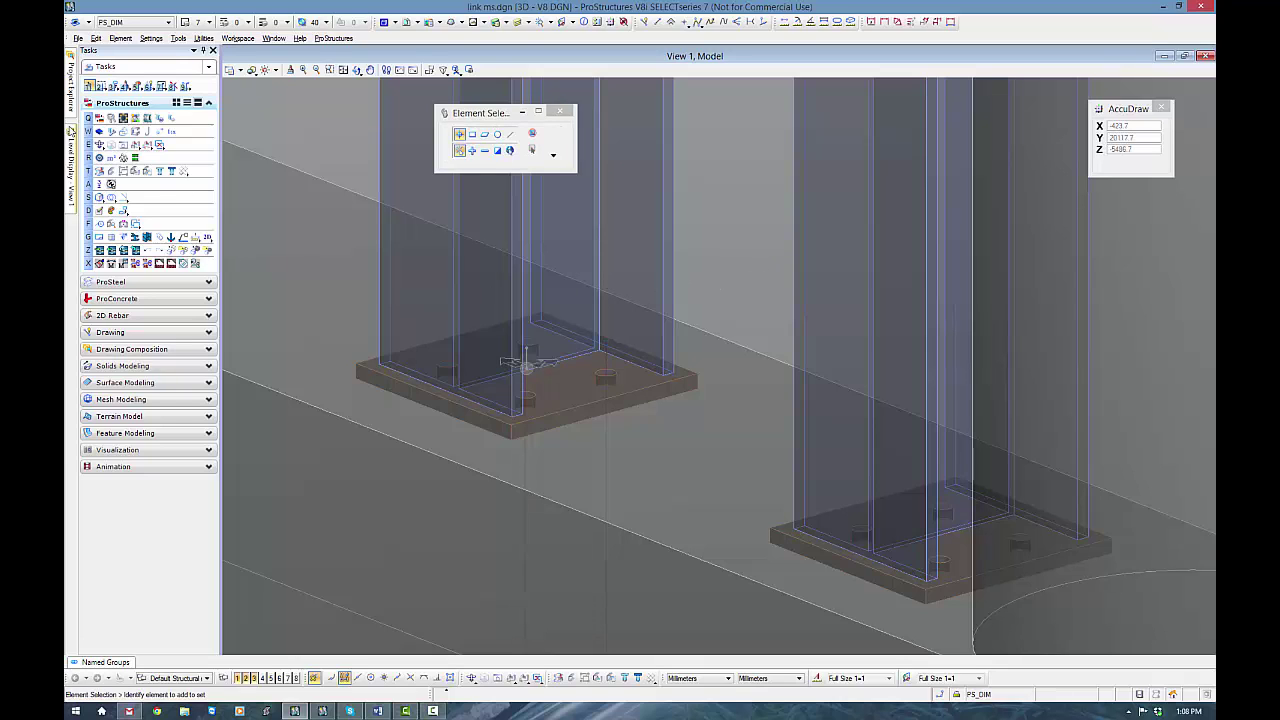
Step: Run an AS_ROUNDBARS 20ROUND bar, centre-inserted, along the U-shaped SmartLine
{"action": "left_click", "coordinate": [111, 281]}
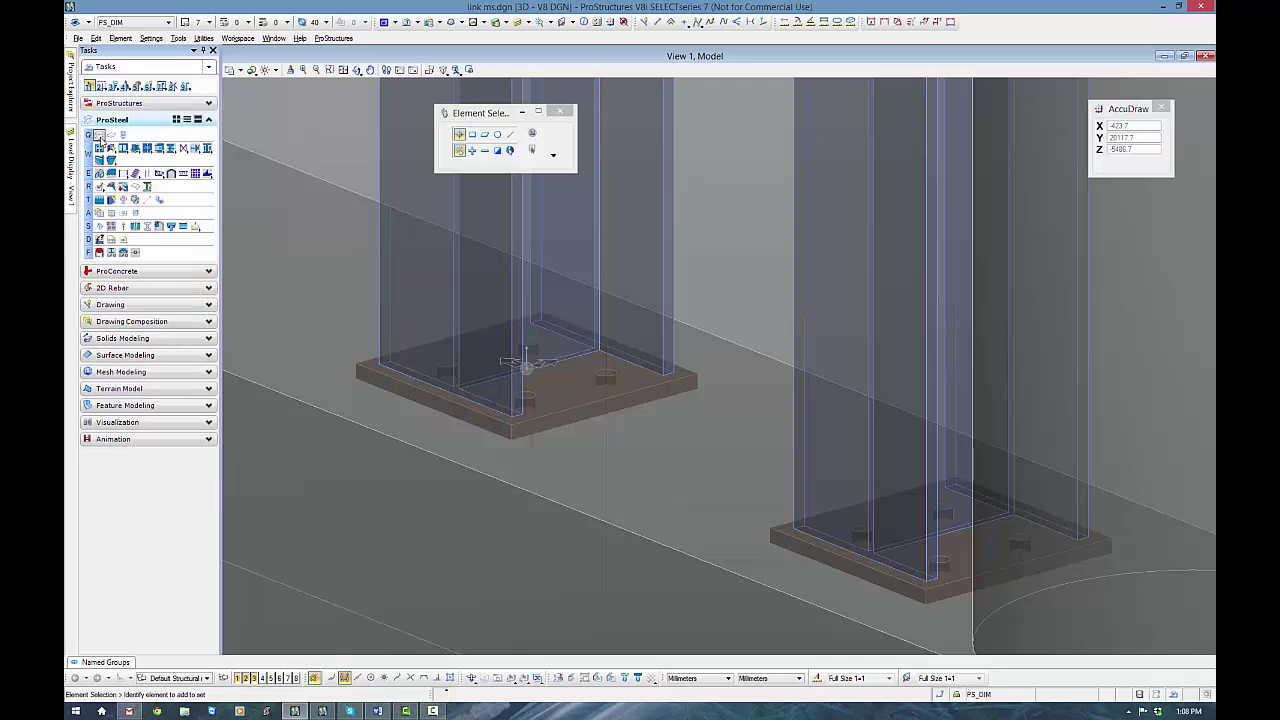
{"action": "left_click", "coordinate": [100, 136]}
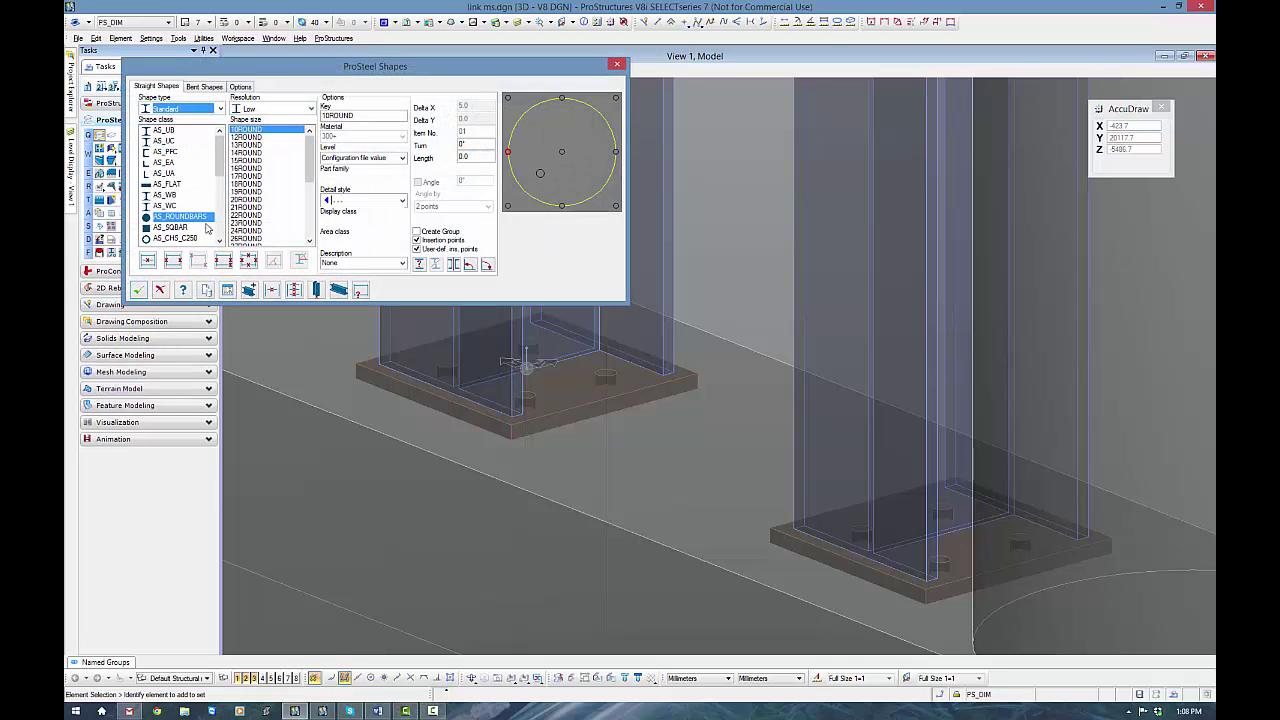
{"action": "left_click", "coordinate": [242, 200]}
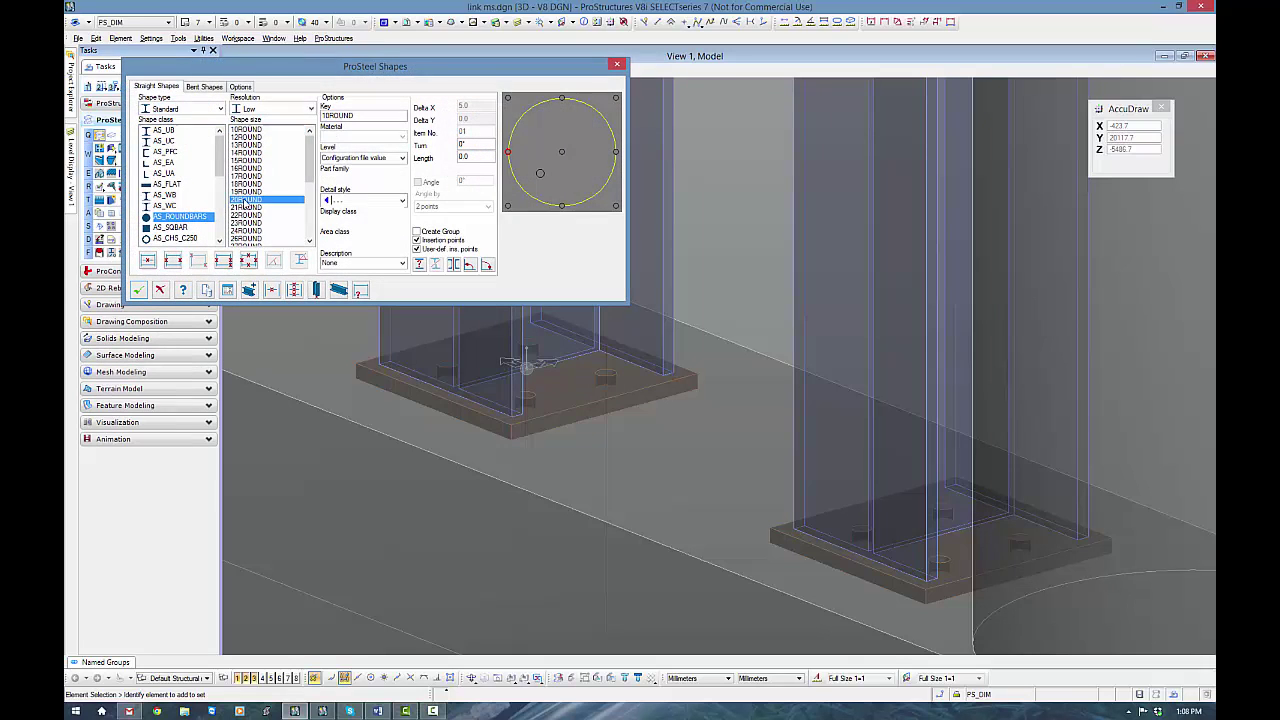
{"action": "left_click", "coordinate": [562, 153]}
{"action": "left_click", "coordinate": [147, 261]}
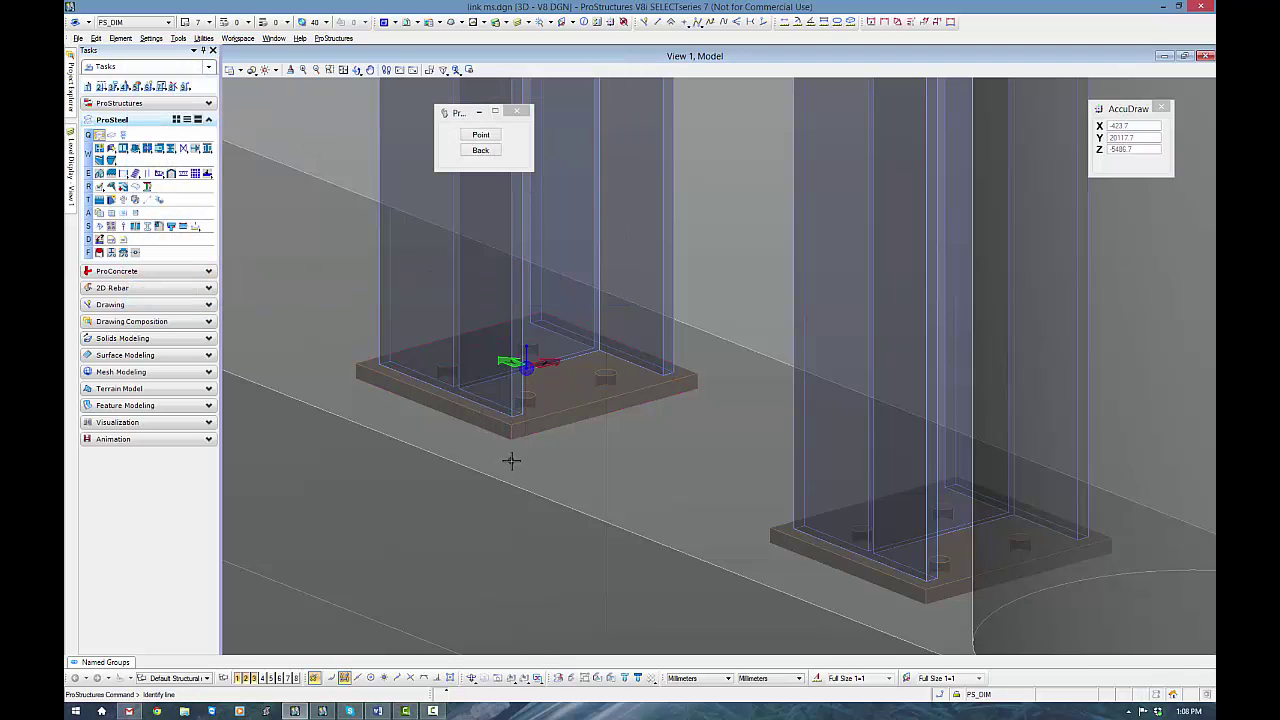
{"action": "left_click", "coordinate": [525, 531]}
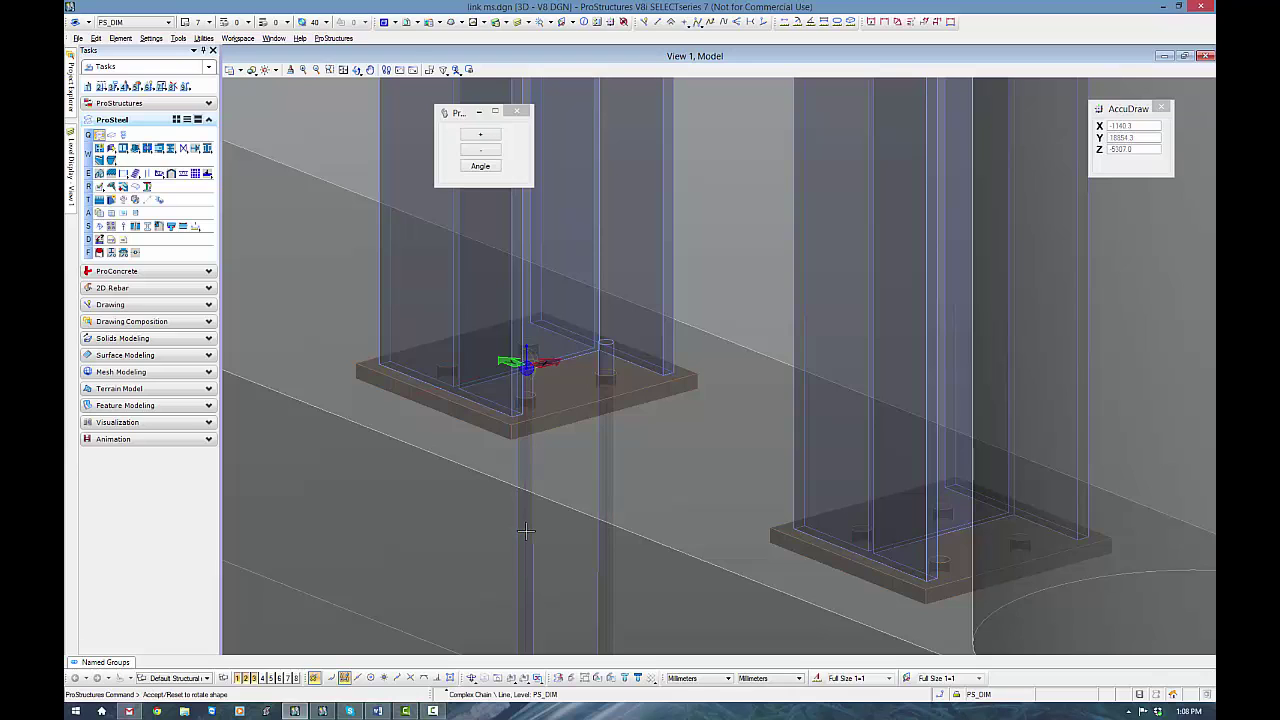
{"action": "left_click", "coordinate": [727, 268]}
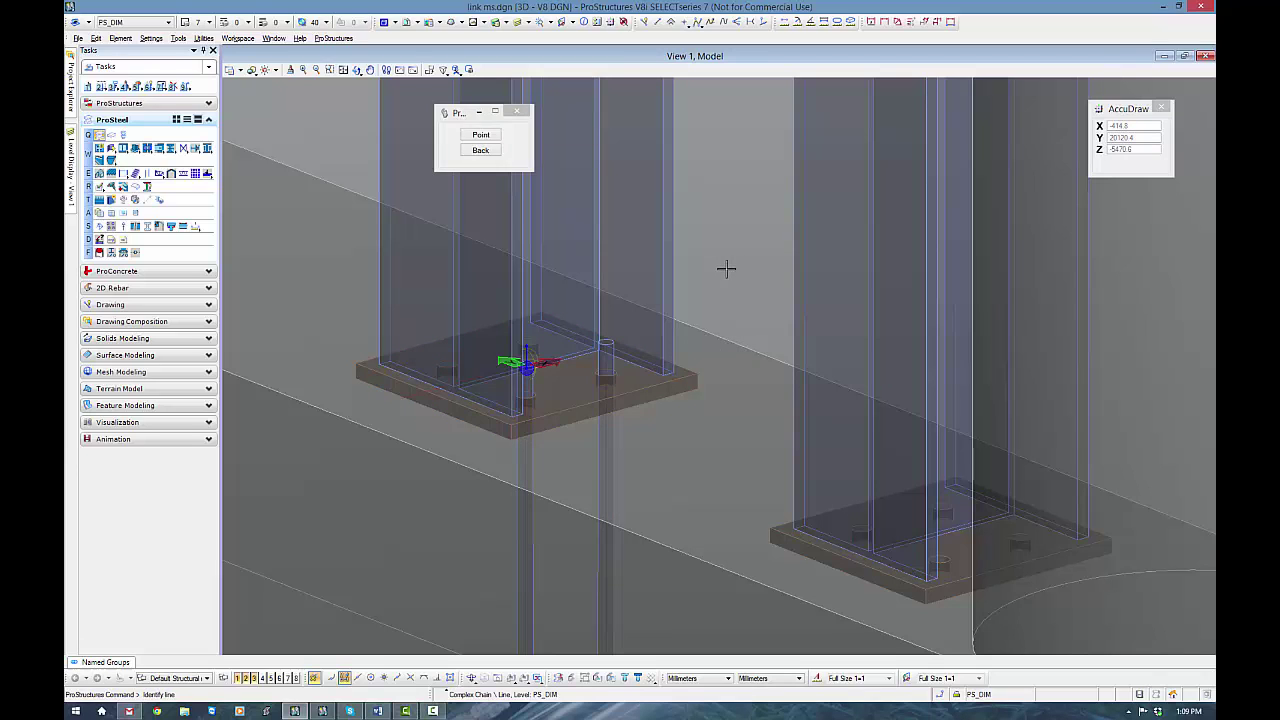
{"action": "left_click", "coordinate": [140, 292]}
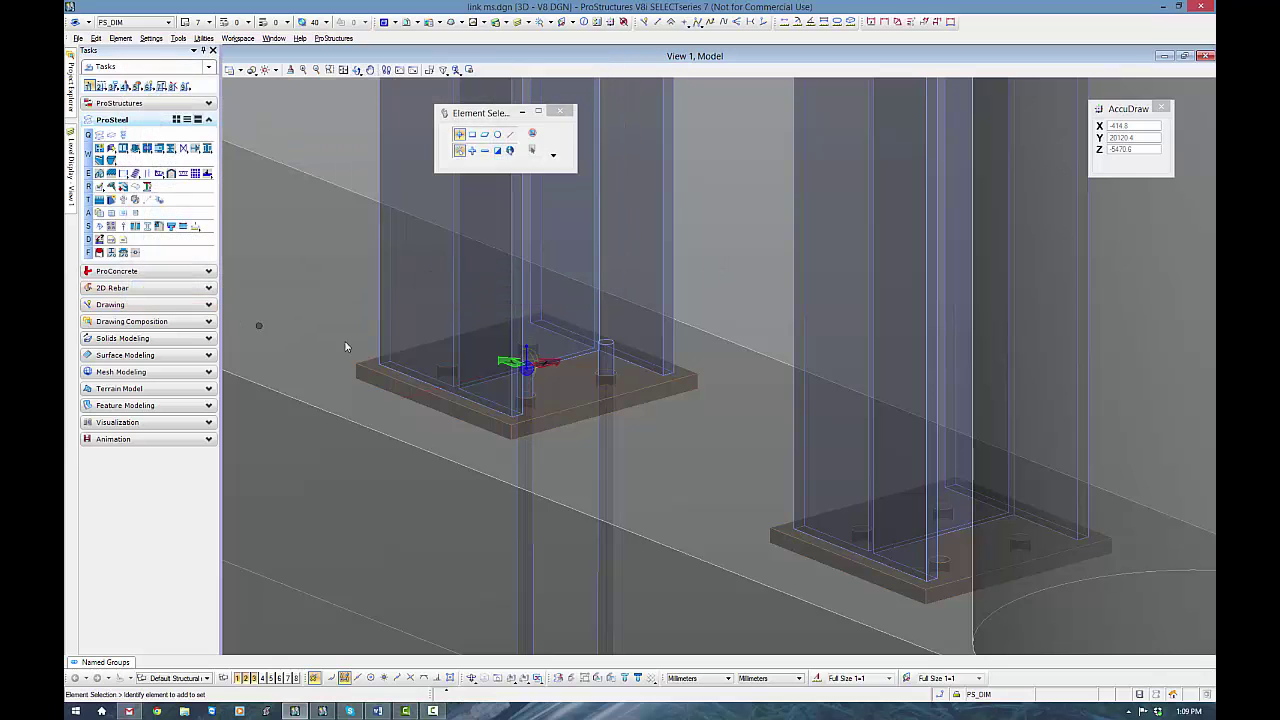
{"action": "mouse_move", "coordinate": [629, 440]}
{"action": "middle_mouse_down"}
{"action": "mouse_move", "coordinate": [601, 324]}
{"action": "mouse_move", "coordinate": [637, 371]}
{"action": "middle_mouse_up"}
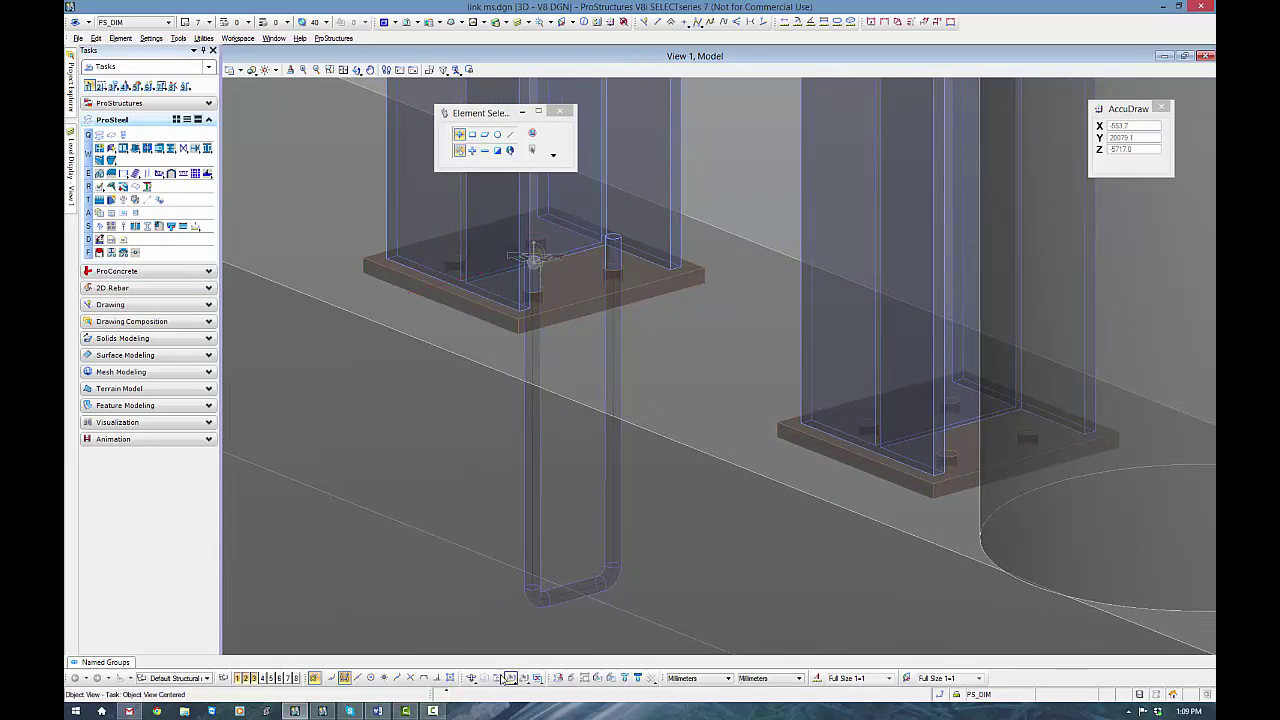